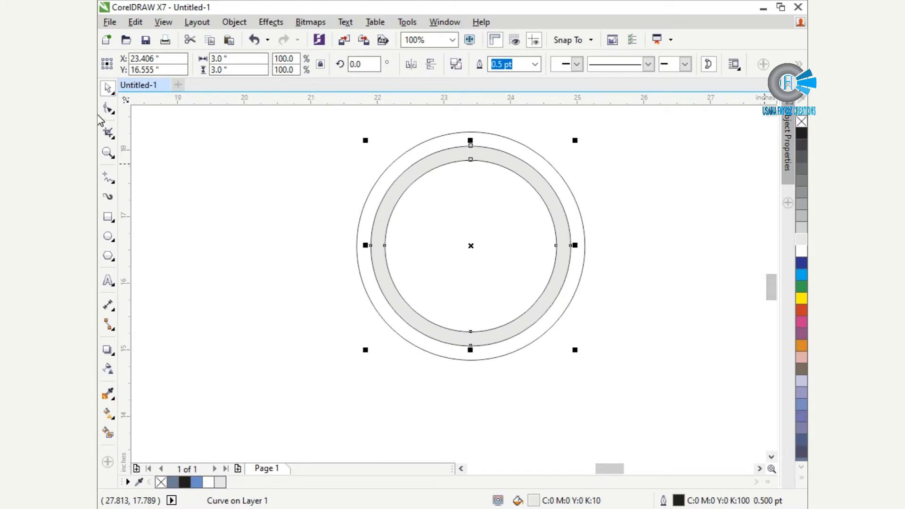
# - Remove the outline from the grey ring and deselect it
pyautogui.rightClick(801, 121)
pyautogui.click(712, 205)
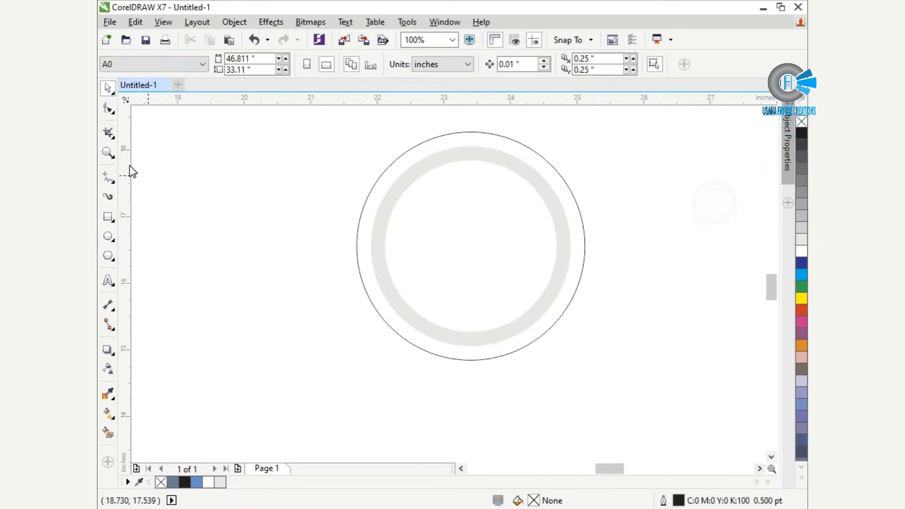
# - Draw a narrow upright rectangle left of the circles and size it to 0.329 in wide by 2.71 in high with unlocked proportions
pyautogui.click(114, 217)
pyautogui.moveTo(188, 186); pyautogui.dragTo(199, 306)
pyautogui.click(249, 56)
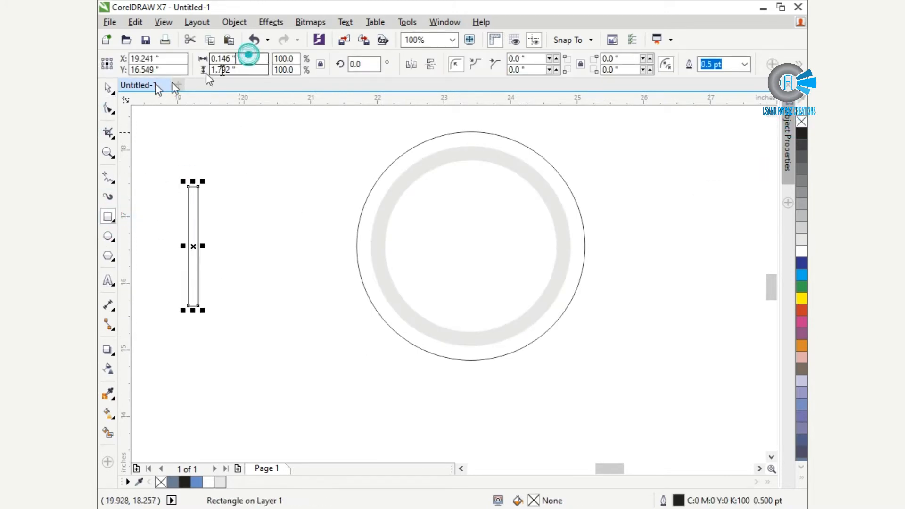
pyautogui.write('.3')
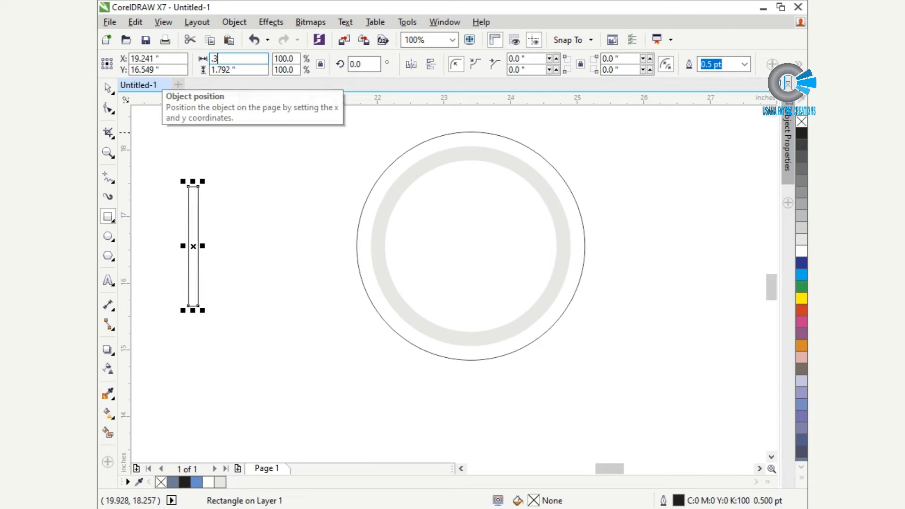
pyautogui.write('29')
pyautogui.press('Return')
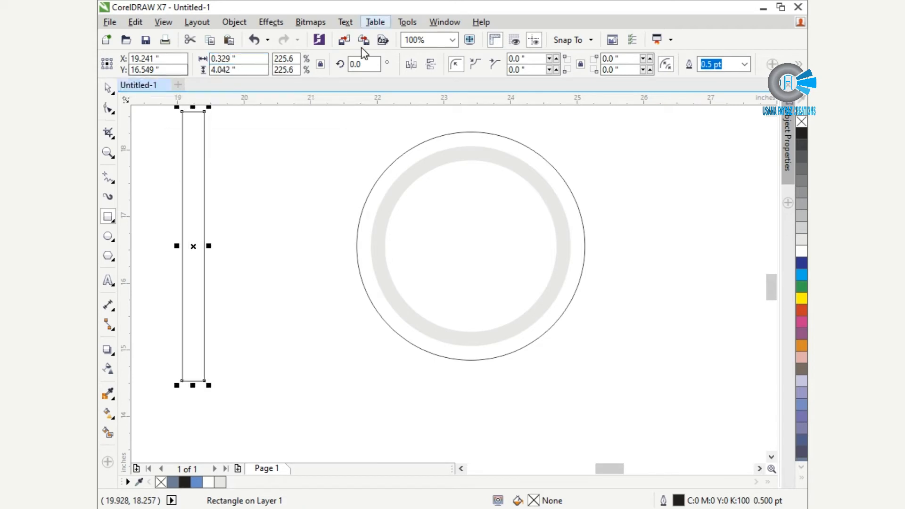
pyautogui.click(320, 64)
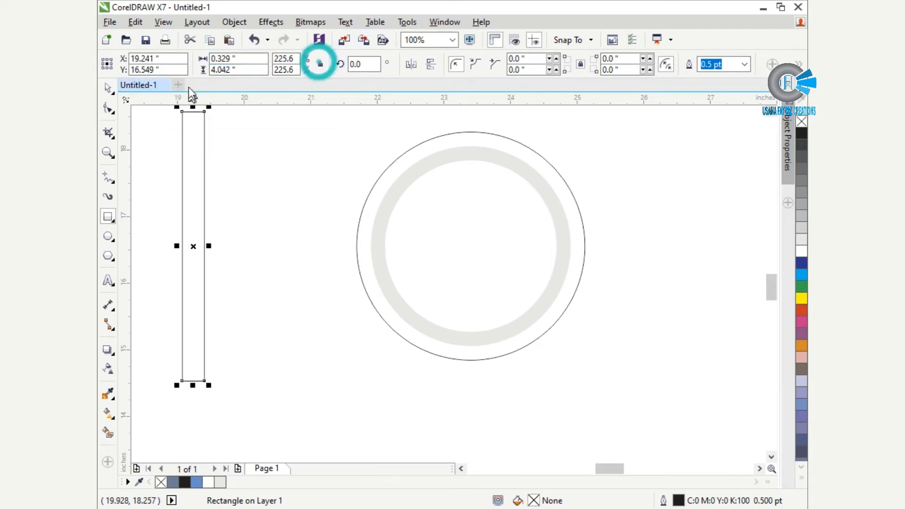
pyautogui.click(240, 70)
pyautogui.write('2')
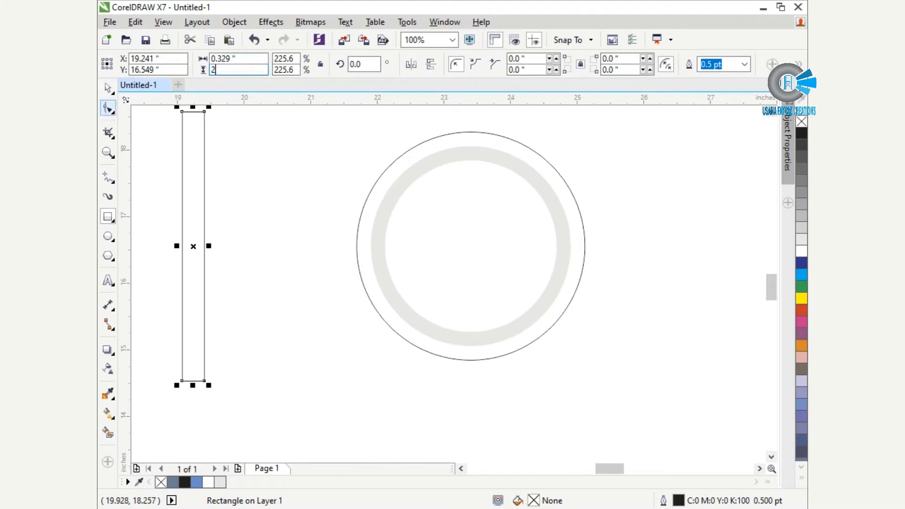
pyautogui.write('.71')
pyautogui.press('Return')
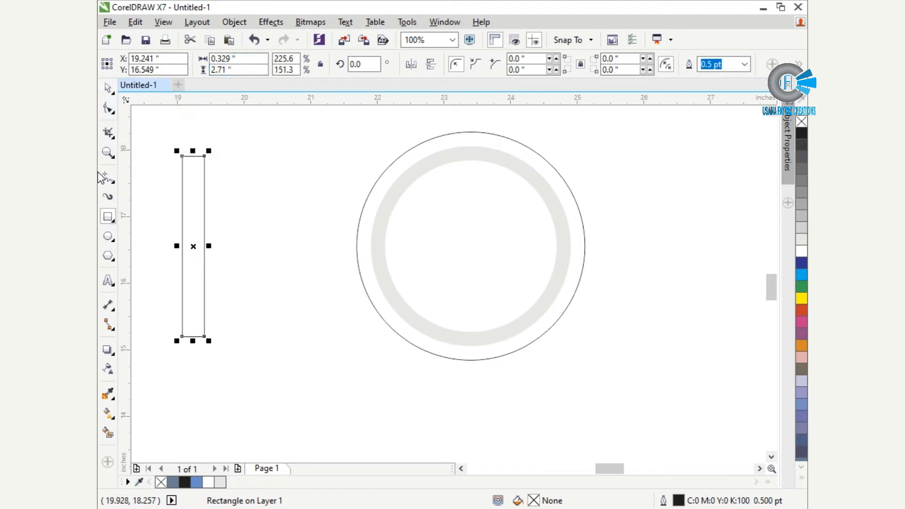
# - Centre the rectangle on the page and rotate it to 205 degrees
pyautogui.press('p')
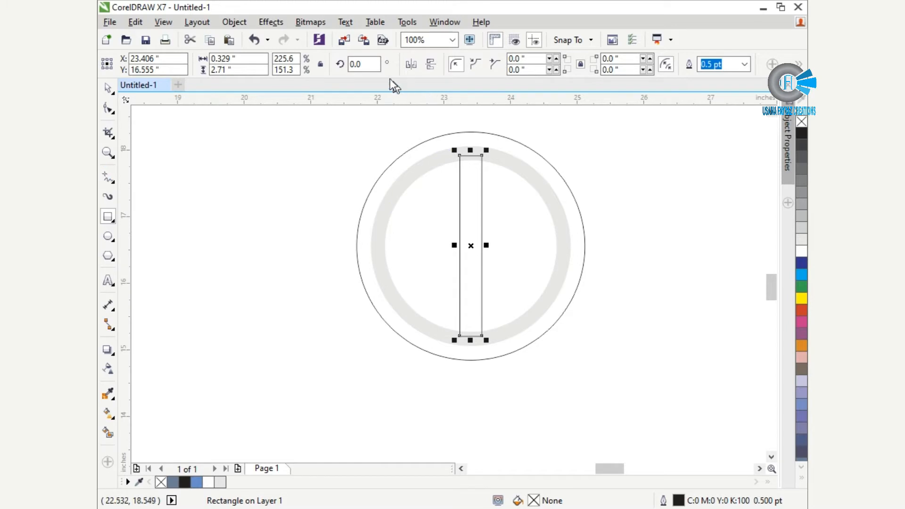
pyautogui.click(364, 65)
pyautogui.write('205')
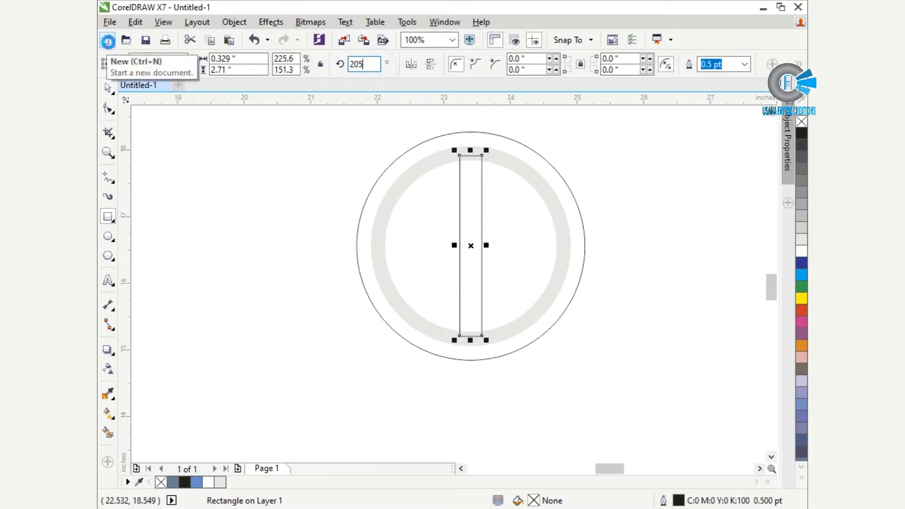
pyautogui.press('Return')
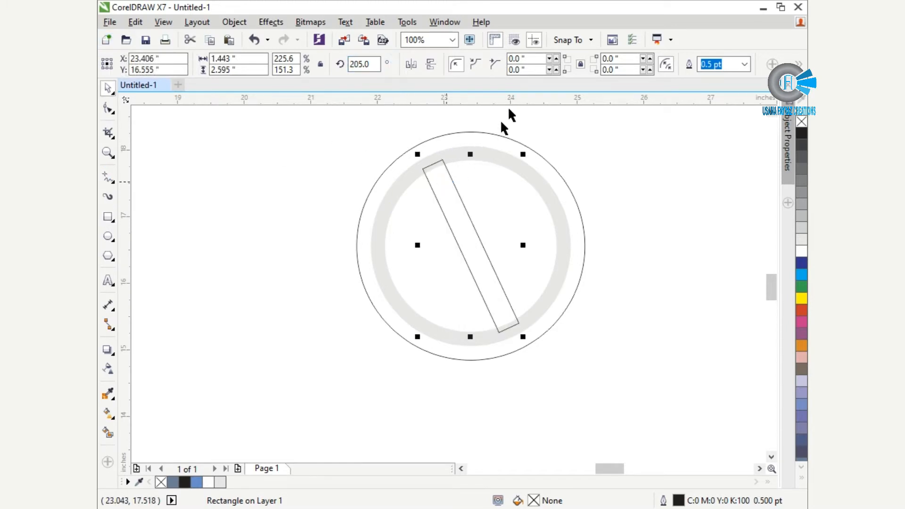
# - Mirror a duplicate of the bar horizontally, and copy the mirrored bar so its bottom corner meets the first bar's bottom corner
pyautogui.press('KP_Add')
pyautogui.click(412, 64)
pyautogui.scroll(2, 488, 294)
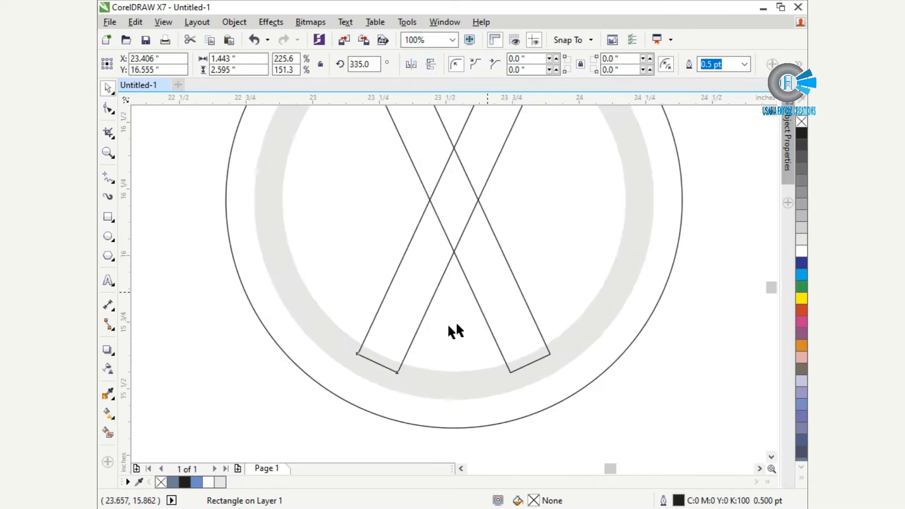
pyautogui.scroll(4, 334, 391)
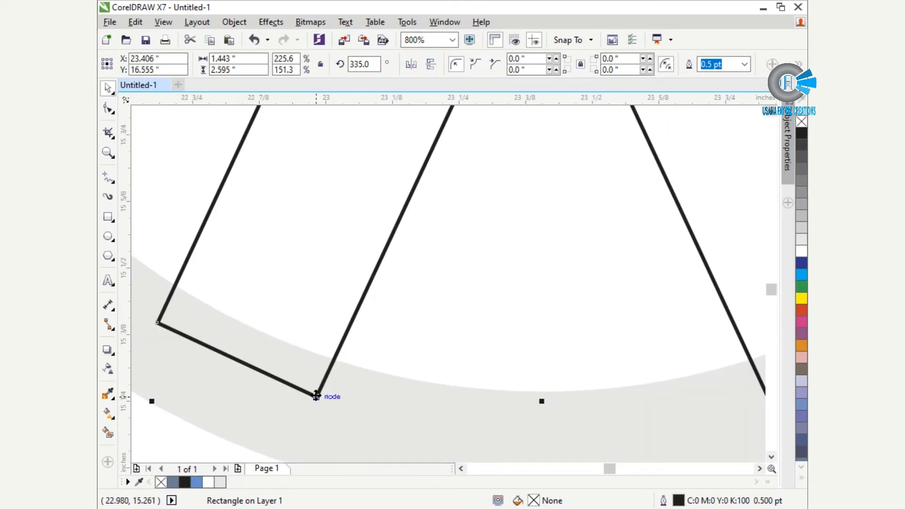
pyautogui.moveTo(316, 395); pyautogui.dragTo(758, 396)
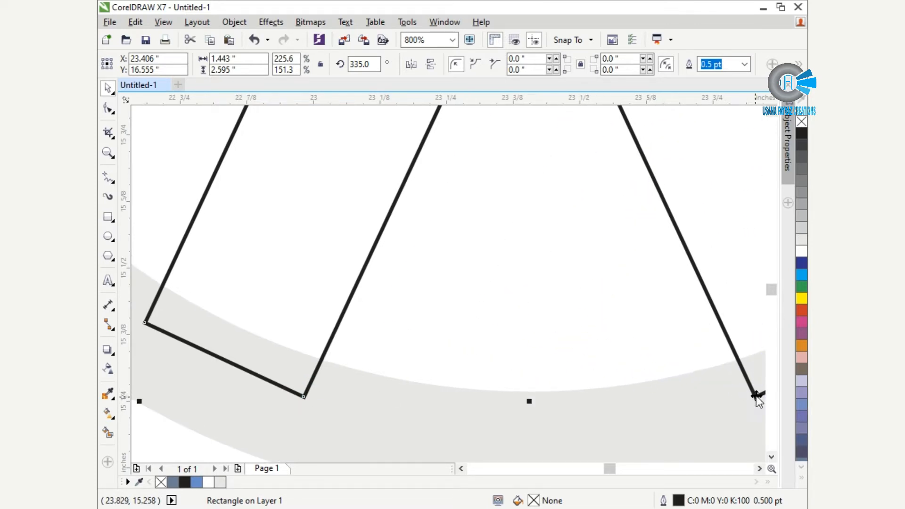
pyautogui.click(740, 296)
pyautogui.press('F3')
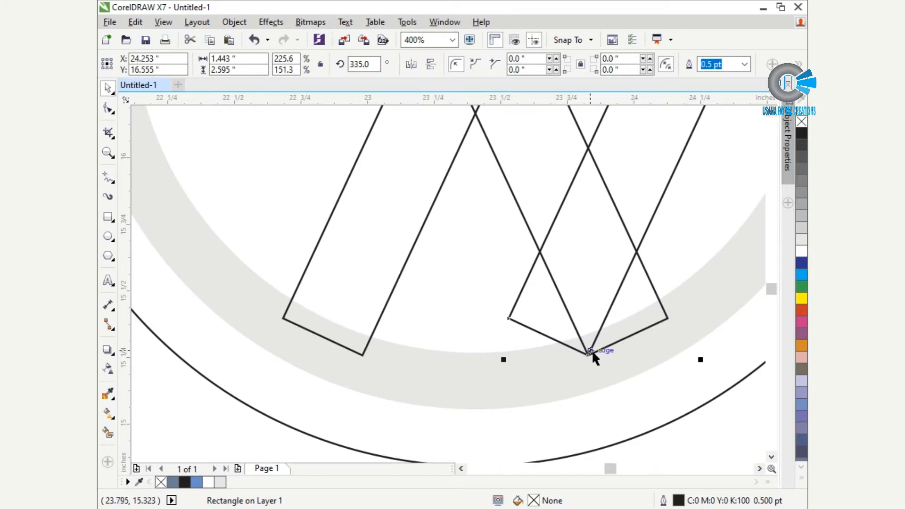
# - Copy the original 205-degree bar so its bottom corner meets the bottom corner of the left mirrored bar
pyautogui.click(624, 327)
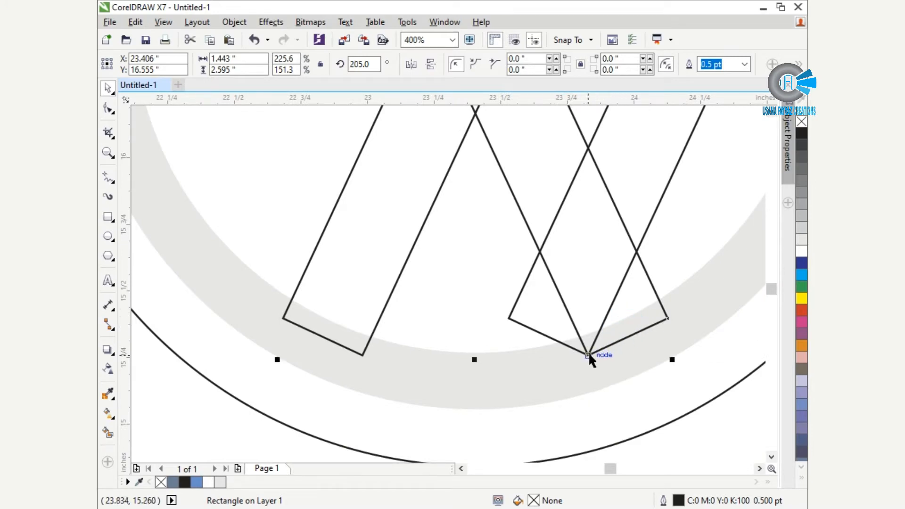
pyautogui.moveTo(587, 354); pyautogui.dragTo(362, 356)
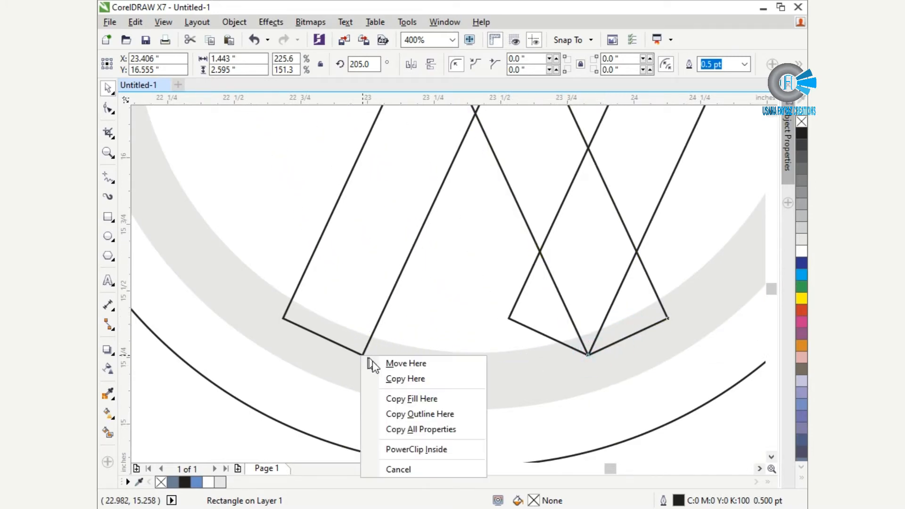
pyautogui.click(390, 378)
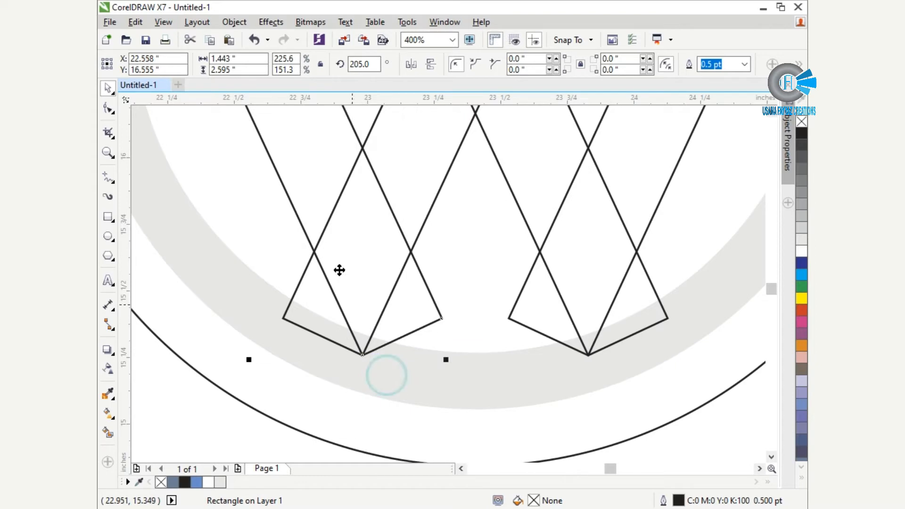
# - Select all four bars and convert them to curves for node editing
pyautogui.keyDown('shift'); pyautogui.click(406, 182); pyautogui.keyUp('shift')
pyautogui.keyDown('shift'); pyautogui.click(524, 174); pyautogui.keyUp('shift')
pyautogui.keyDown('shift'); pyautogui.click(569, 216); pyautogui.keyUp('shift')
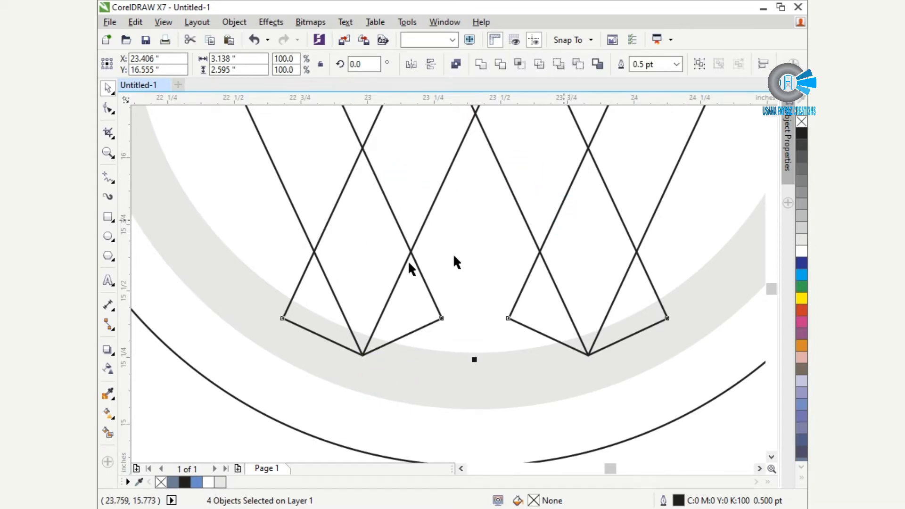
pyautogui.click(109, 109)
pyautogui.click(213, 405)
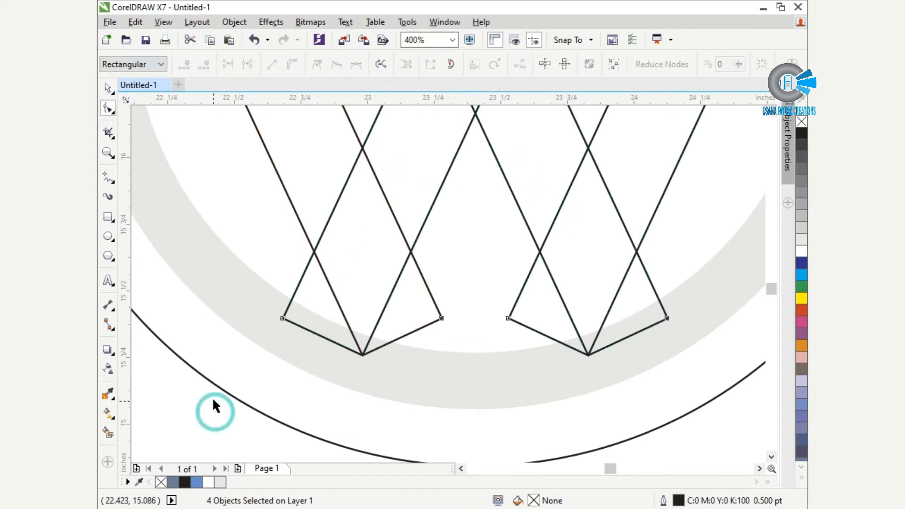
# - Move the outer bottom nodes of the two left crossing bars to the bars' intersections, forming a pointed V tip
pyautogui.click(248, 370)
pyautogui.click(310, 329)
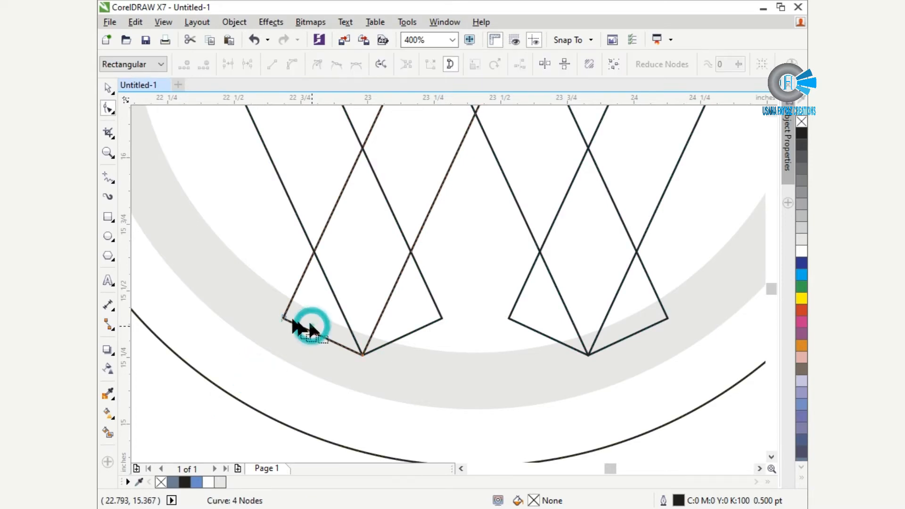
pyautogui.scroll(2, 286, 323)
pyautogui.moveTo(278, 318); pyautogui.dragTo(339, 183)
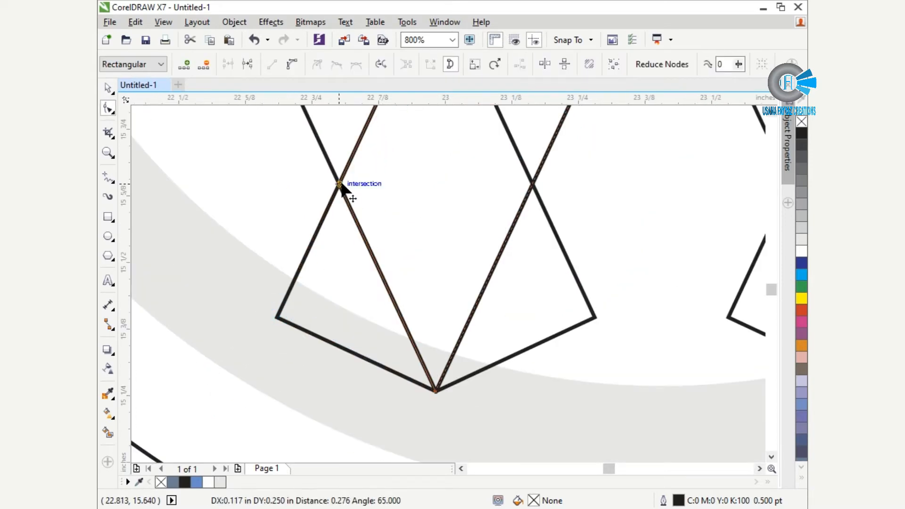
pyautogui.click(569, 263)
pyautogui.moveTo(591, 319); pyautogui.dragTo(532, 183)
# - Form a matching pointed tip on the right crossing bars by moving their outer bottom nodes to the intersections
pyautogui.scroll(-2, 459, 256)
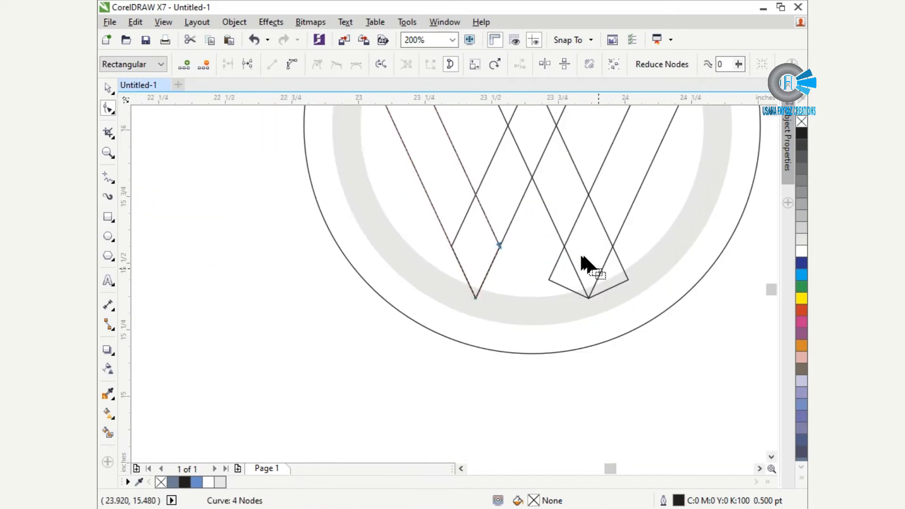
pyautogui.scroll(1, 586, 263)
pyautogui.moveTo(502, 289); pyautogui.dragTo(531, 221)
pyautogui.click(640, 289)
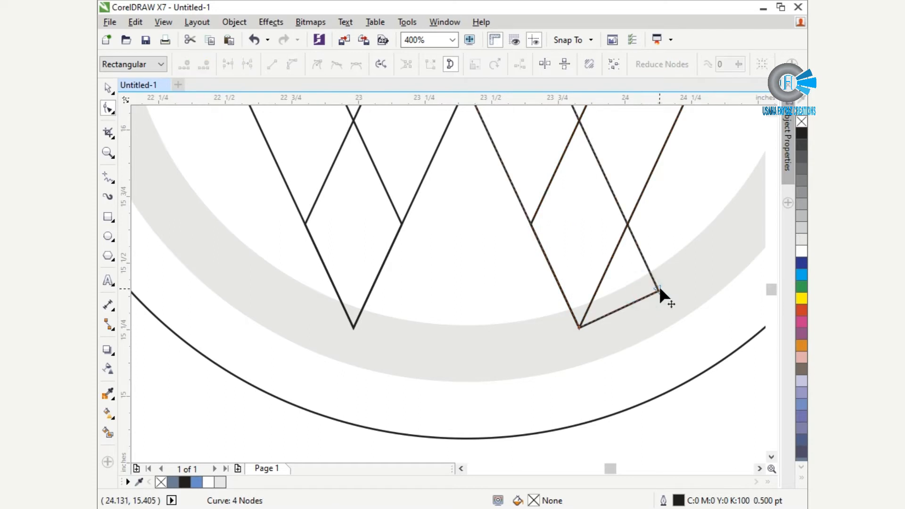
pyautogui.moveTo(659, 289); pyautogui.dragTo(628, 224)
# - Shorten the far right bar by sliding both top nodes along its edge to the grey ring's inner edge
pyautogui.scroll(-2, 460, 311)
pyautogui.scroll(2, 556, 219)
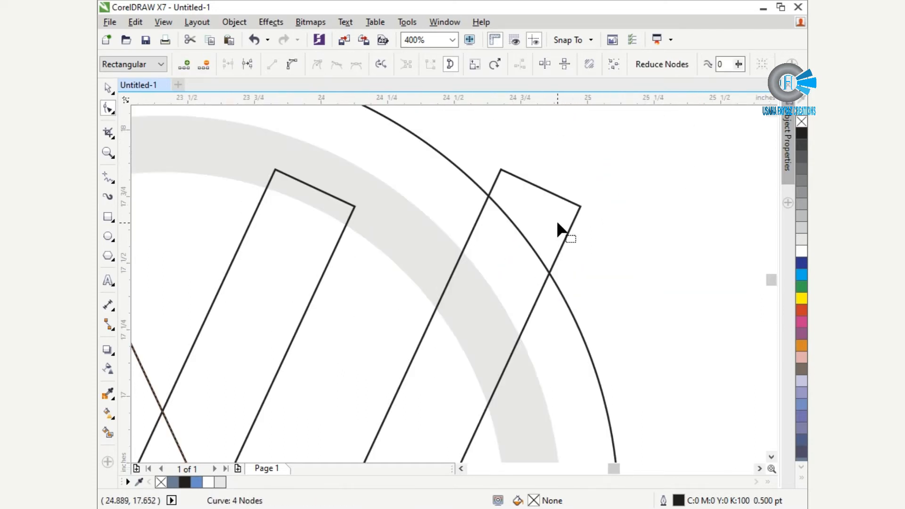
pyautogui.moveTo(635, 148); pyautogui.dragTo(433, 257)
pyautogui.click(518, 206)
pyautogui.moveTo(618, 152); pyautogui.dragTo(442, 281)
pyautogui.moveTo(501, 169); pyautogui.dragTo(440, 307)
# - Shorten the far left bar by sliding both top nodes down along its edge to the grey ring's inner edge
pyautogui.scroll(-2, 523, 281)
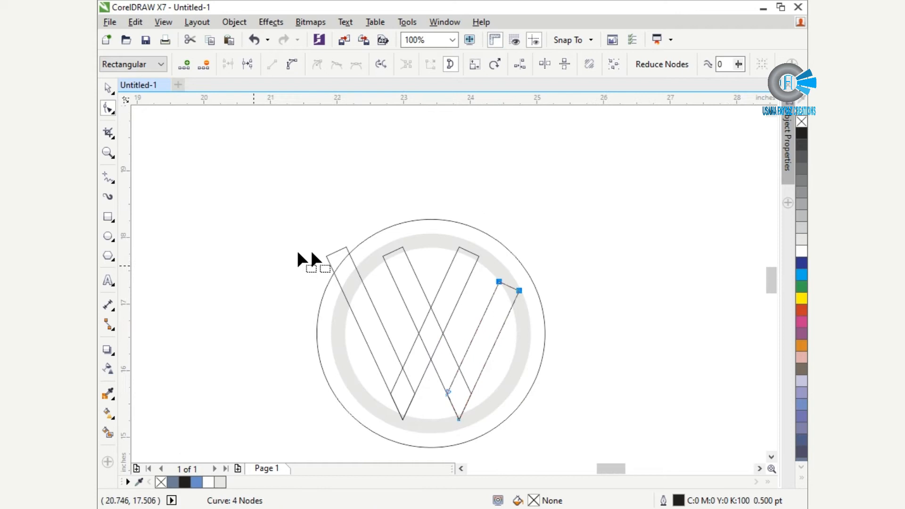
pyautogui.click(334, 270)
pyautogui.moveTo(309, 232); pyautogui.dragTo(368, 262)
pyautogui.scroll(2, 333, 259)
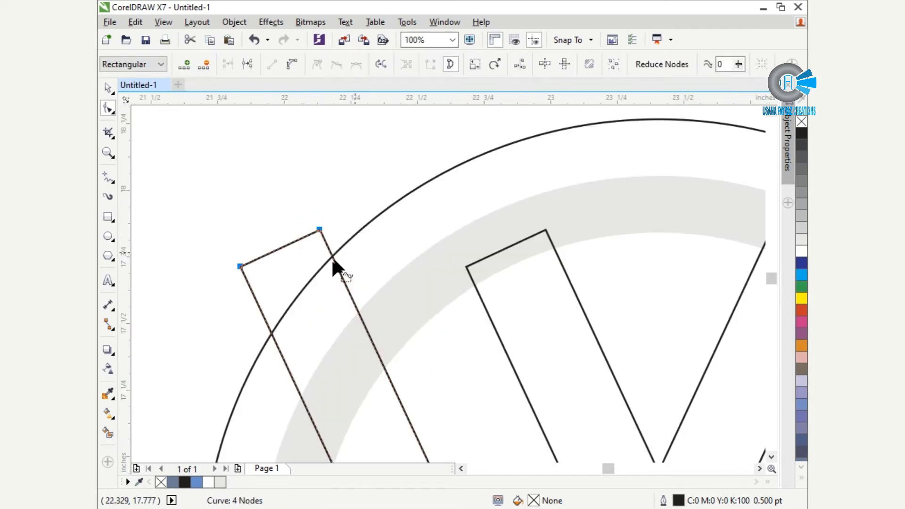
pyautogui.moveTo(319, 229); pyautogui.dragTo(384, 368)
pyautogui.scroll(-3, 313, 237)
# - Weld the four bars into one shape and weld that shape to the grey ring
pyautogui.press('space')
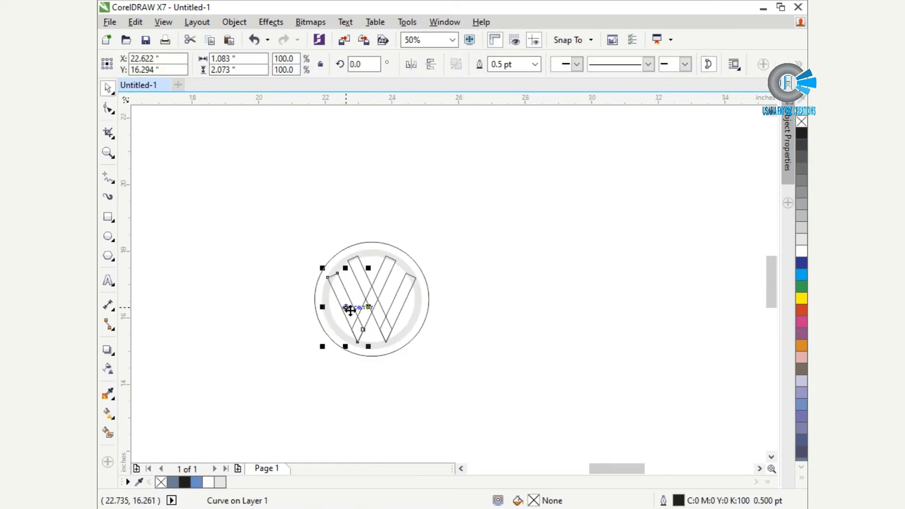
pyautogui.scroll(1, 382, 334)
pyautogui.keyDown('shift'); pyautogui.click(385, 317); pyautogui.keyUp('shift')
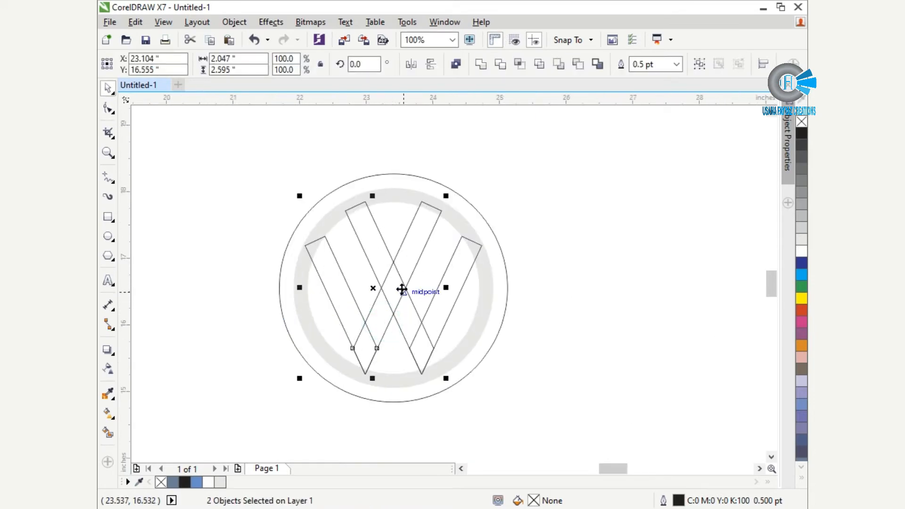
pyautogui.scroll(1, 382, 269)
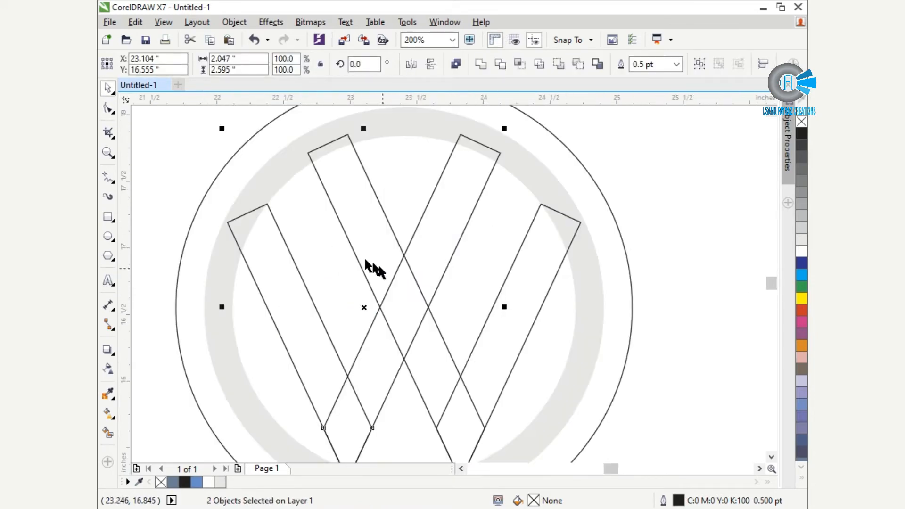
pyautogui.click(344, 238)
pyautogui.click(286, 267)
pyautogui.keyDown('shift'); pyautogui.click(352, 213); pyautogui.keyUp('shift')
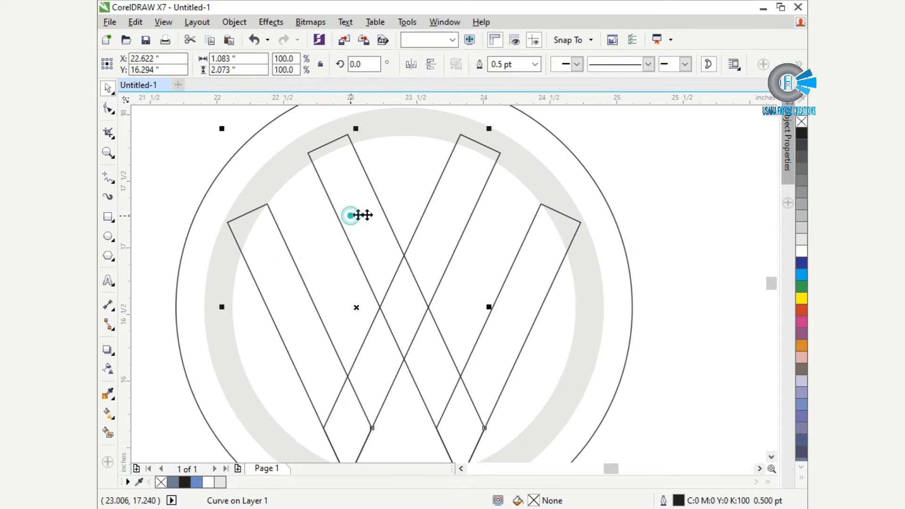
pyautogui.keyDown('shift'); pyautogui.click(416, 229); pyautogui.keyUp('shift')
pyautogui.keyDown('shift'); pyautogui.click(518, 288); pyautogui.keyUp('shift')
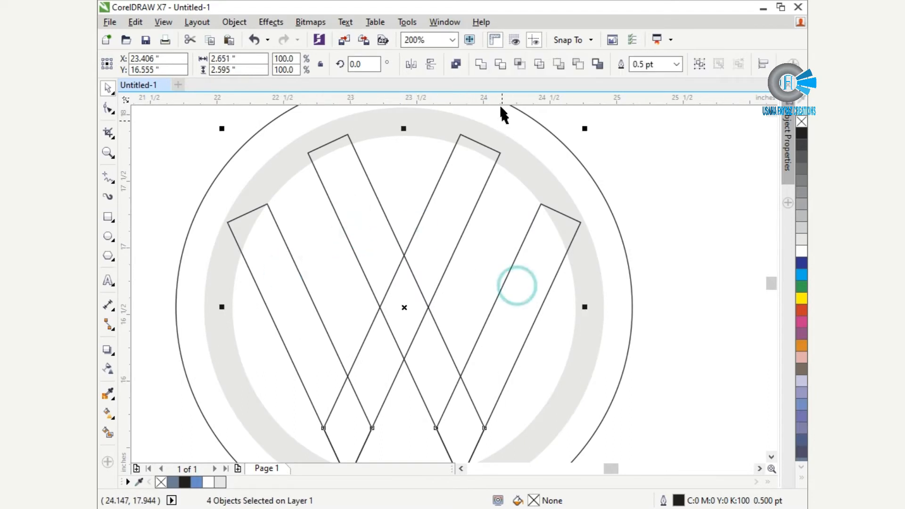
pyautogui.click(481, 64)
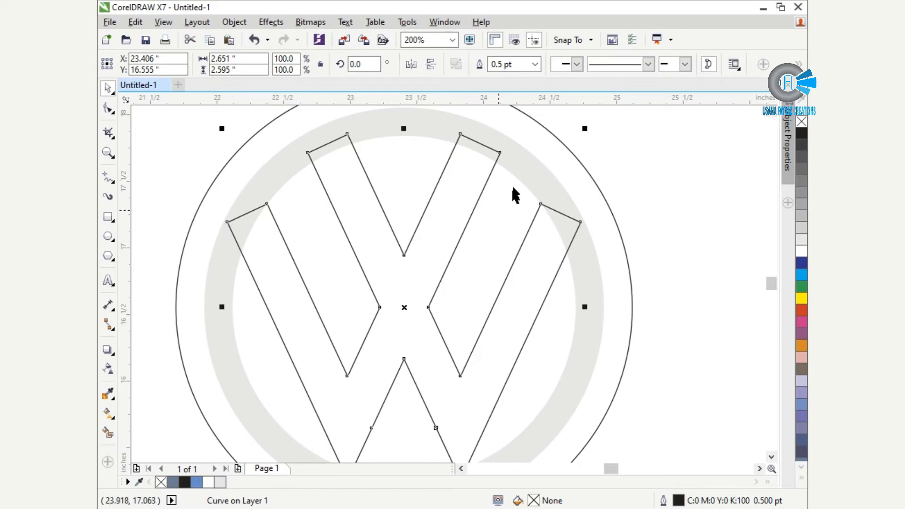
pyautogui.keyDown('shift'); pyautogui.click(526, 169); pyautogui.keyUp('shift')
pyautogui.click(478, 65)
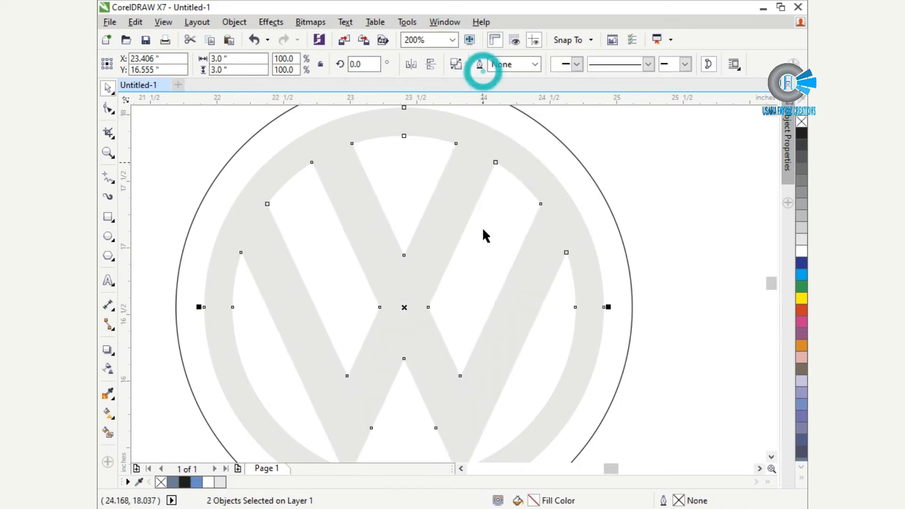
# - Draw a rectangle centred on the grey logo shape and enlarge it to about 0.519 by 0.149 in, across the bars' crossing
pyautogui.click(108, 217)
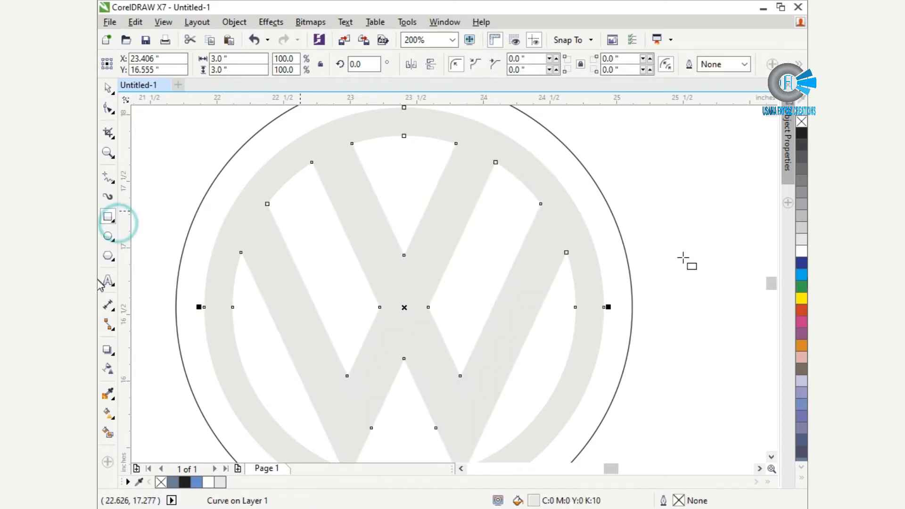
pyautogui.moveTo(653, 204); pyautogui.dragTo(705, 219)
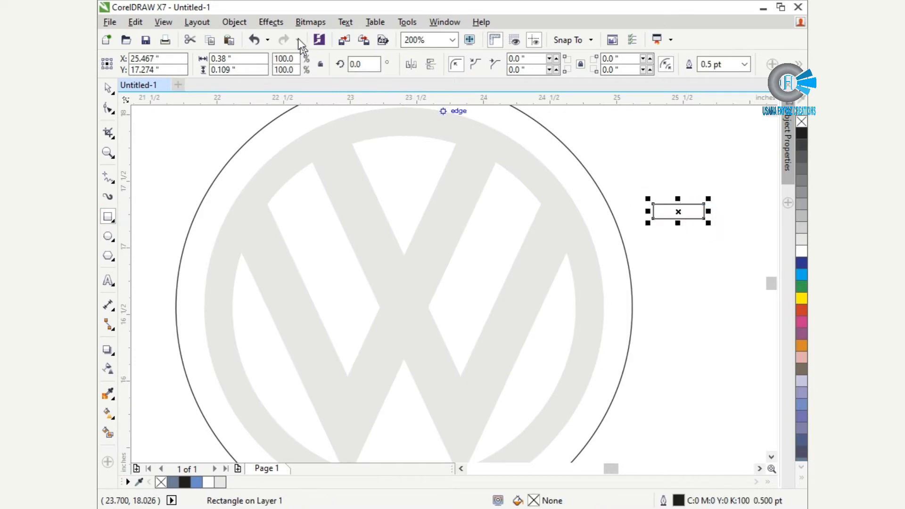
pyautogui.click(234, 22)
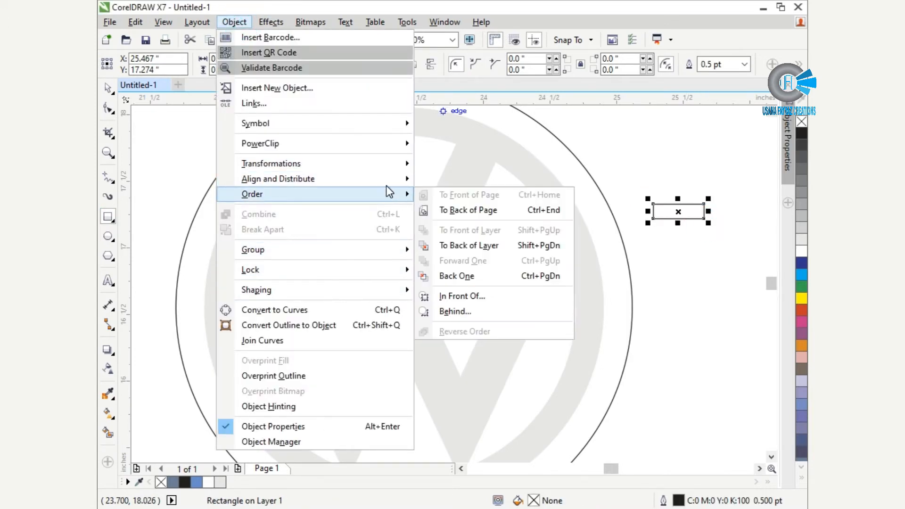
pyautogui.moveTo(388, 183)
pyautogui.click(464, 276)
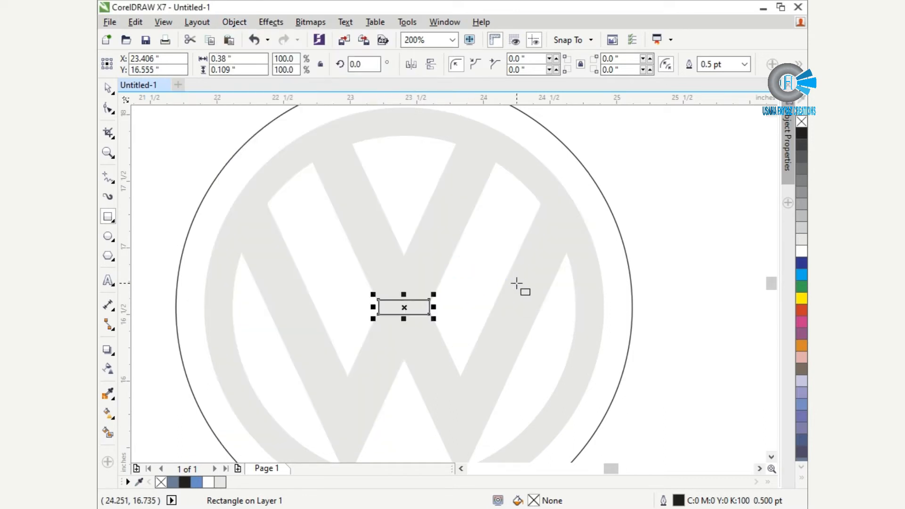
pyautogui.scroll(2, 427, 323)
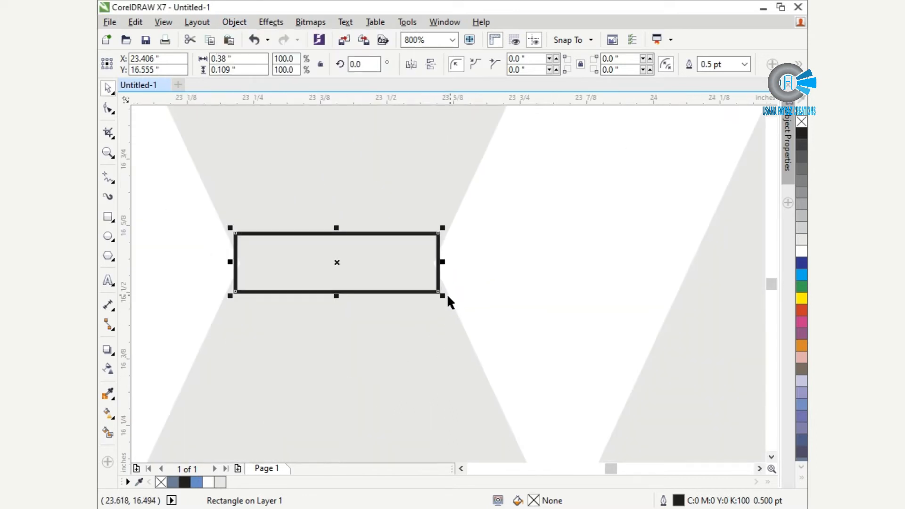
pyautogui.moveTo(442, 296)
pyautogui.mouseDown()
pyautogui.moveTo(477, 303)
pyautogui.moveTo(459, 298)
pyautogui.mouseUp()
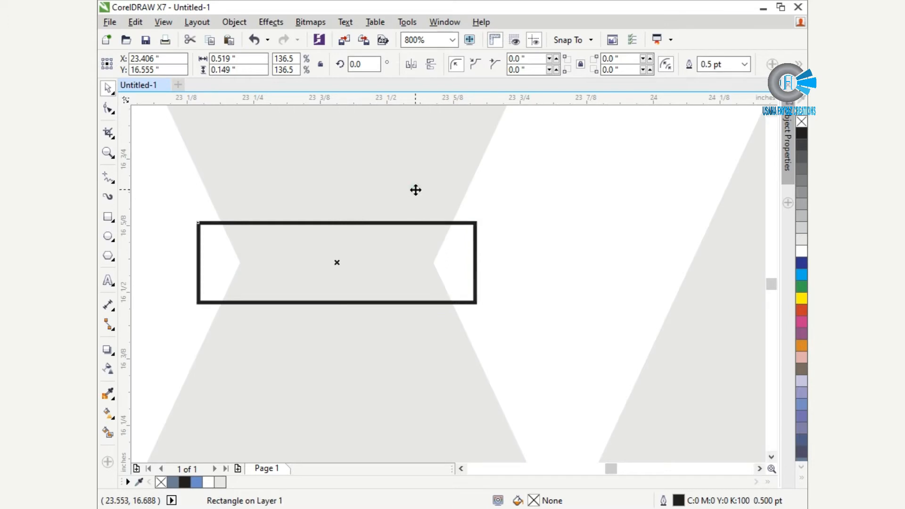
# - Trim the grey logo shape with the small rectangle to separate the V from the W, and delete the rectangle
pyautogui.keyDown('shift'); pyautogui.click(415, 188); pyautogui.keyUp('shift')
pyautogui.click(495, 69)
pyautogui.click(455, 253)
pyautogui.press('Delete')
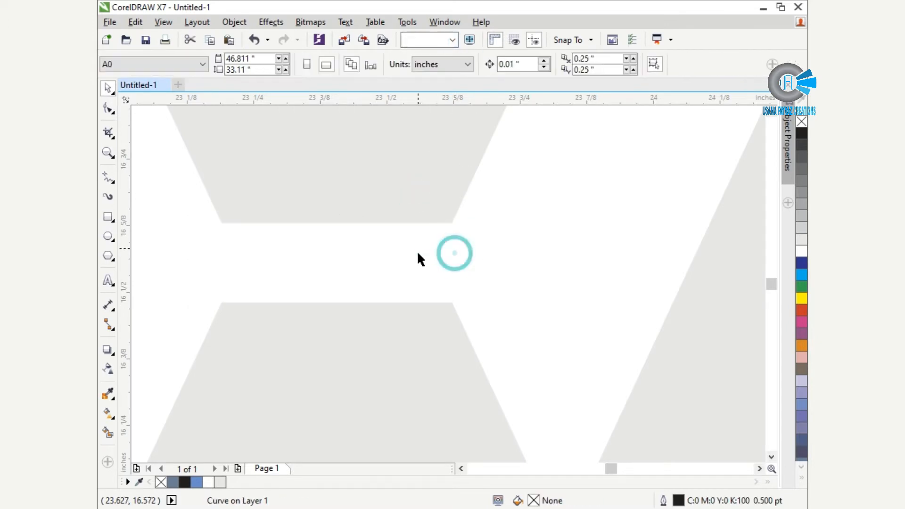
pyautogui.scroll(-3, 418, 252)
pyautogui.click(424, 310)
pyautogui.scroll(1, 430, 209)
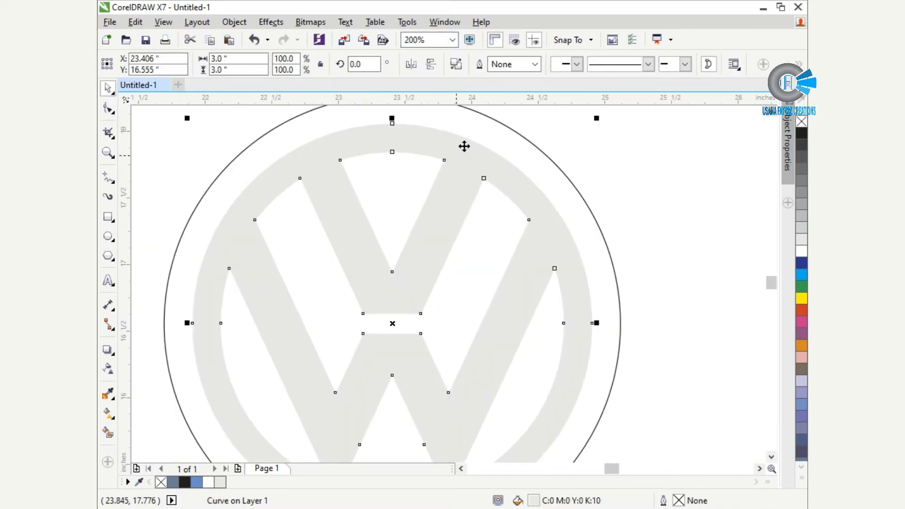
# - Give the outer circle a uniform fill in the RGB model and try to set its hex colour to #508cc
pyautogui.click(504, 128)
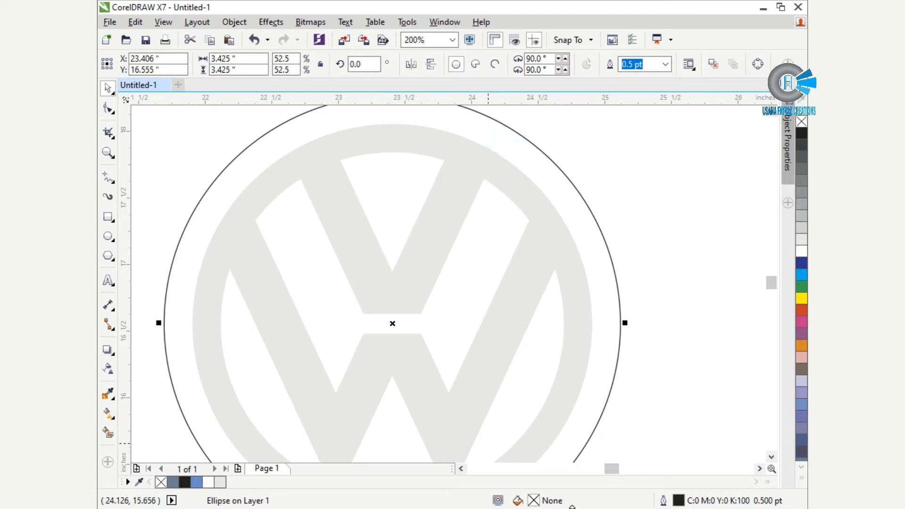
pyautogui.doubleClick(533, 502)
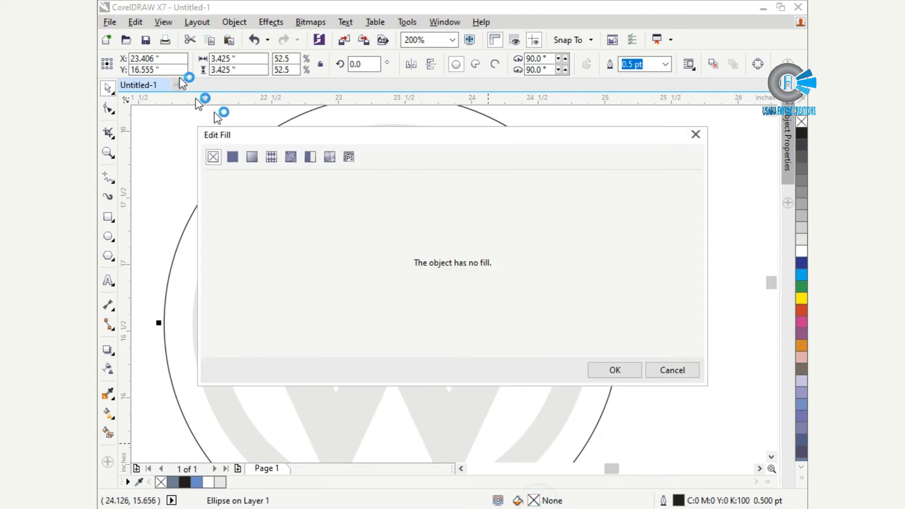
pyautogui.click(233, 157)
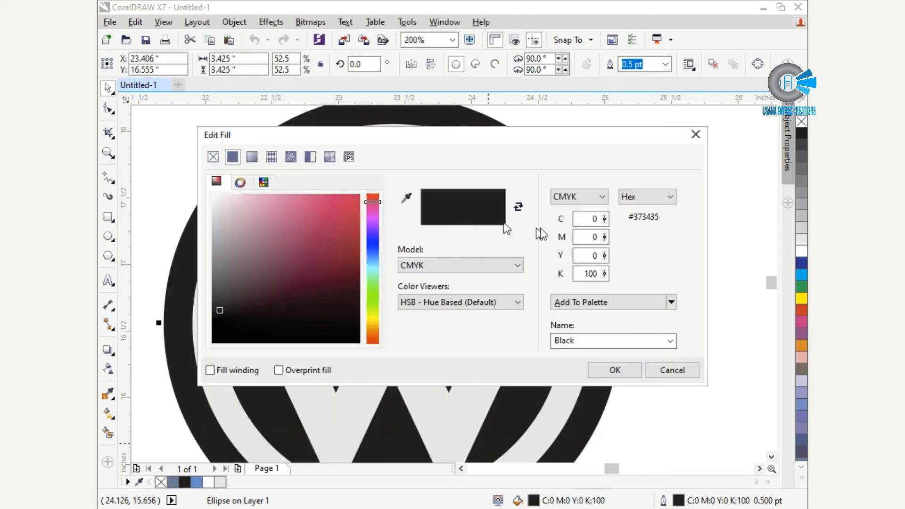
pyautogui.click(472, 264)
pyautogui.click(449, 299)
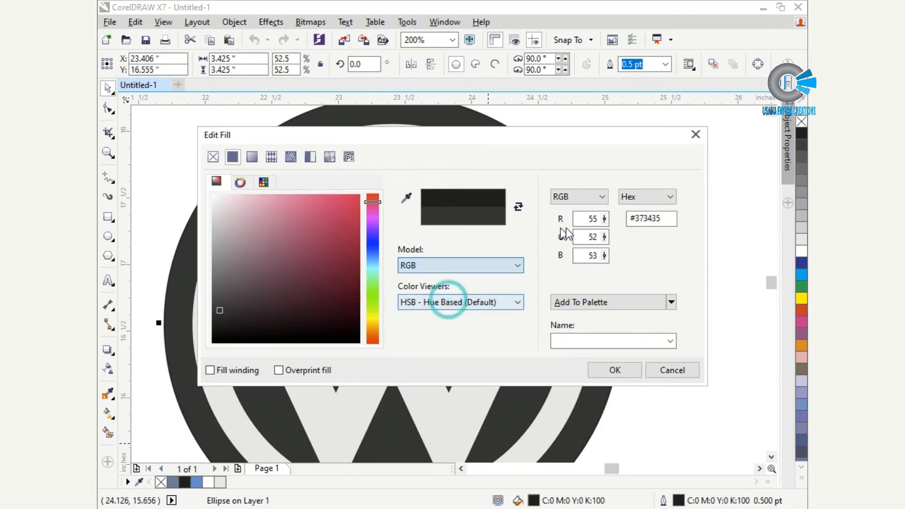
pyautogui.doubleClick(663, 218)
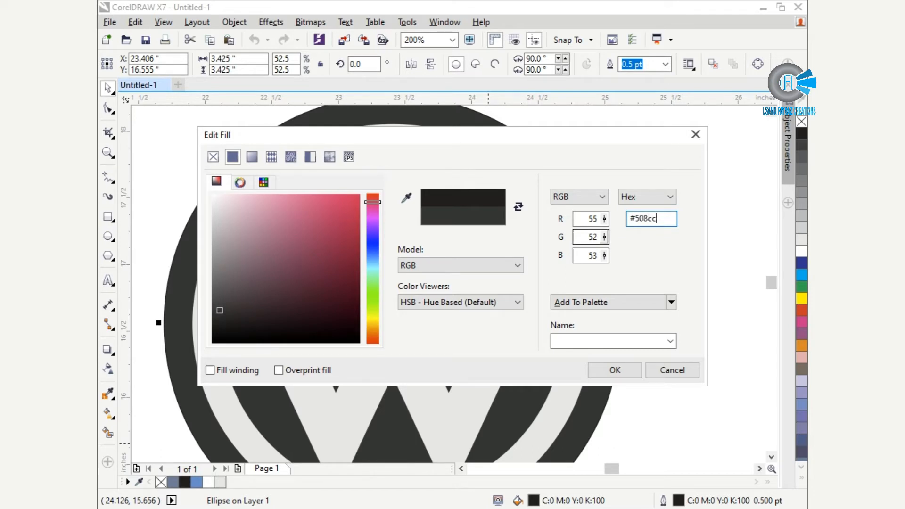
pyautogui.press('Return')
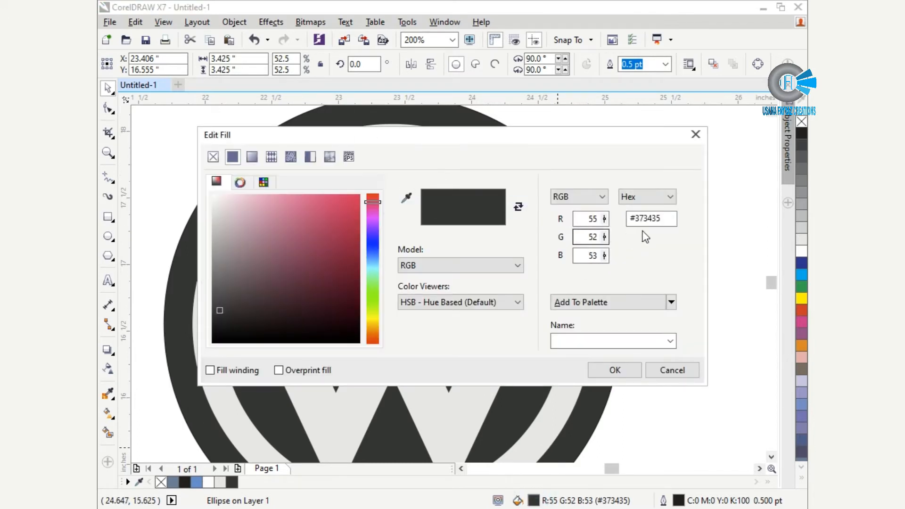
pyautogui.click(665, 222)
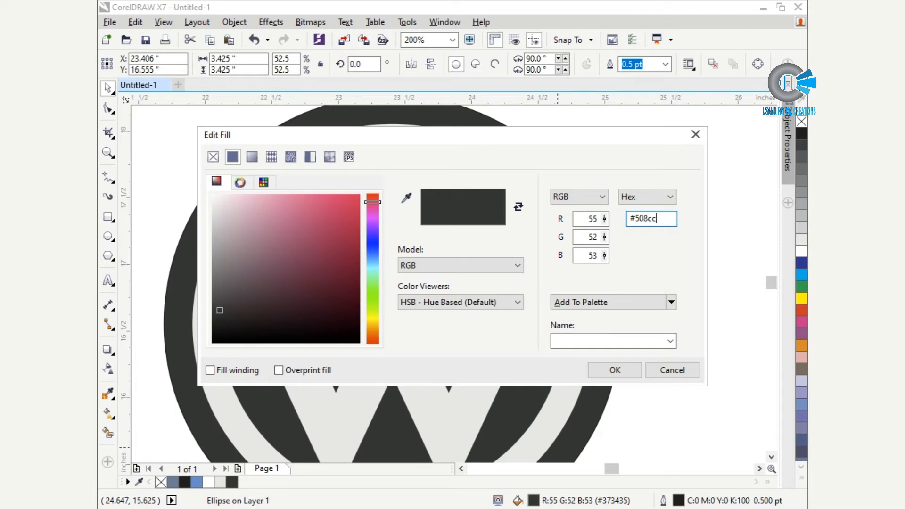
pyautogui.press('Return')
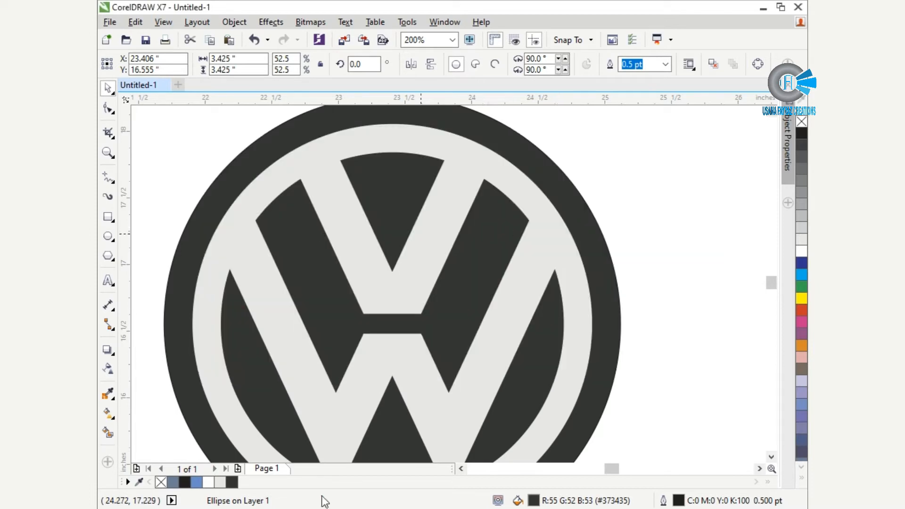
# - Try to replace the outer circle's hex fill colour with 58ccb, corrected by an inserted 0
pyautogui.doubleClick(534, 501)
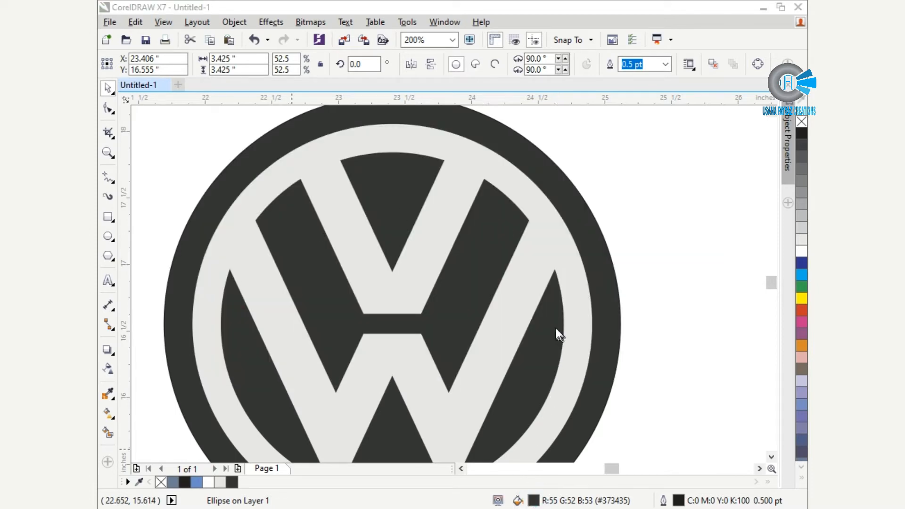
pyautogui.click(664, 218)
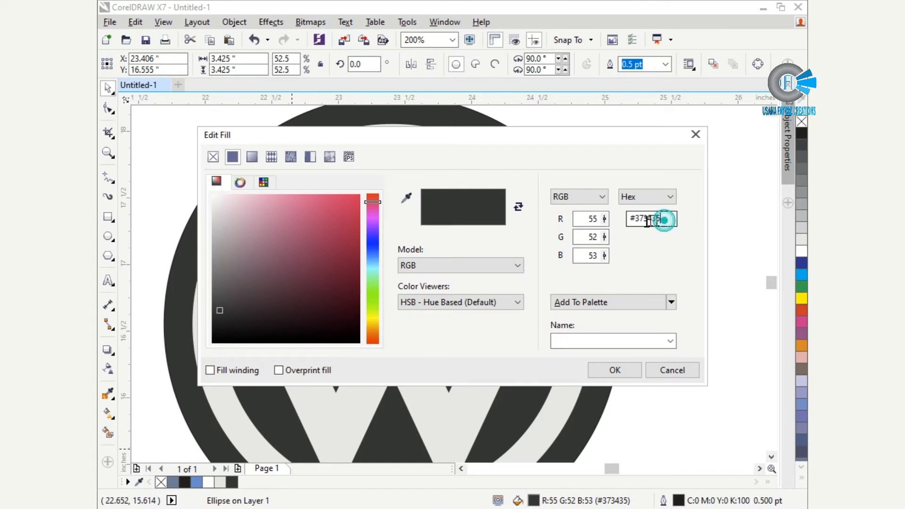
pyautogui.moveTo(644, 218); pyautogui.dragTo(586, 254)
pyautogui.write('58ccb')
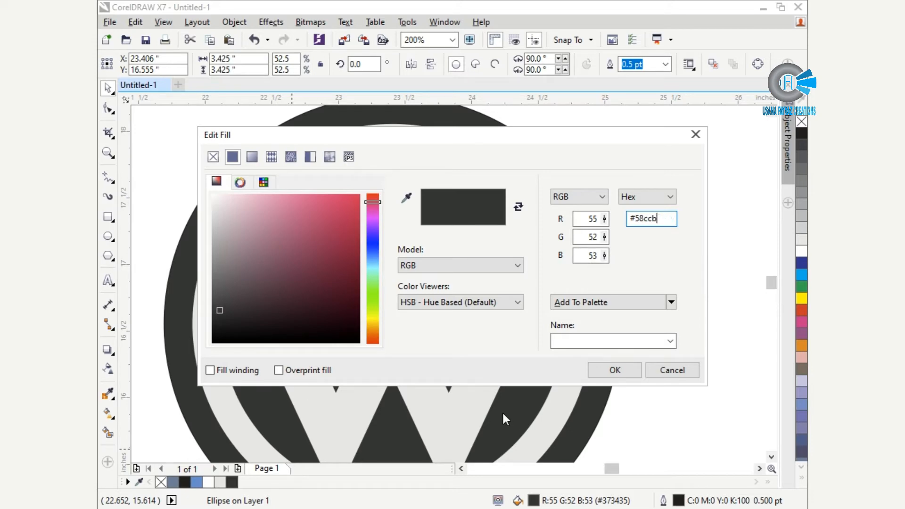
pyautogui.press('Left')
pyautogui.press('Left')
pyautogui.press('Left')
pyautogui.write('0')
pyautogui.click(614, 372)
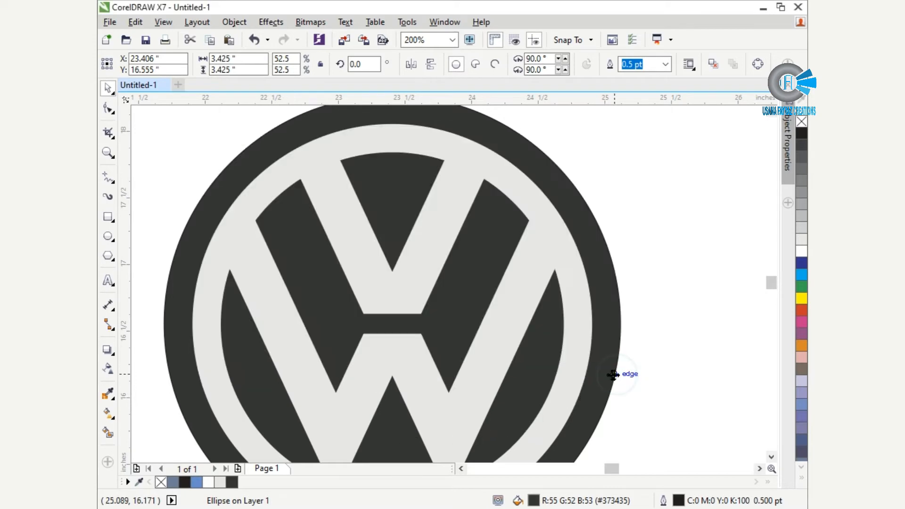
# - Set the outer circle's uniform fill to the hex colour #508CC6 or its displayed equivalent #508CCB in the RGB model
pyautogui.doubleClick(531, 502)
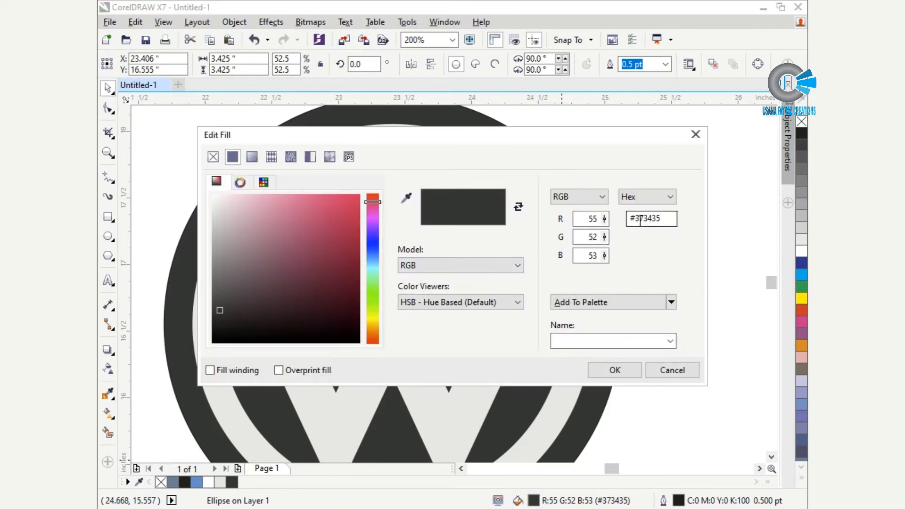
pyautogui.click(495, 264)
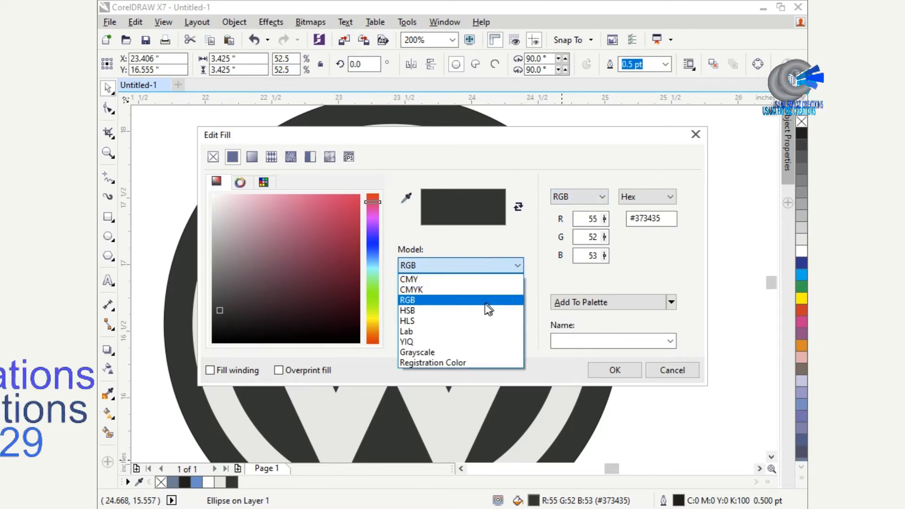
pyautogui.click(485, 301)
pyautogui.click(667, 220)
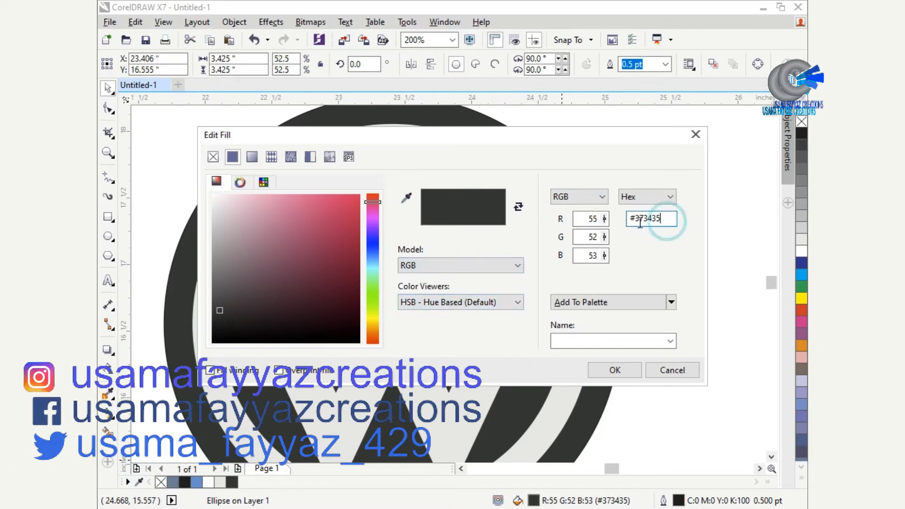
pyautogui.press('BackSpace')
pyautogui.press('BackSpace')
pyautogui.press('BackSpace')
pyautogui.press('BackSpace')
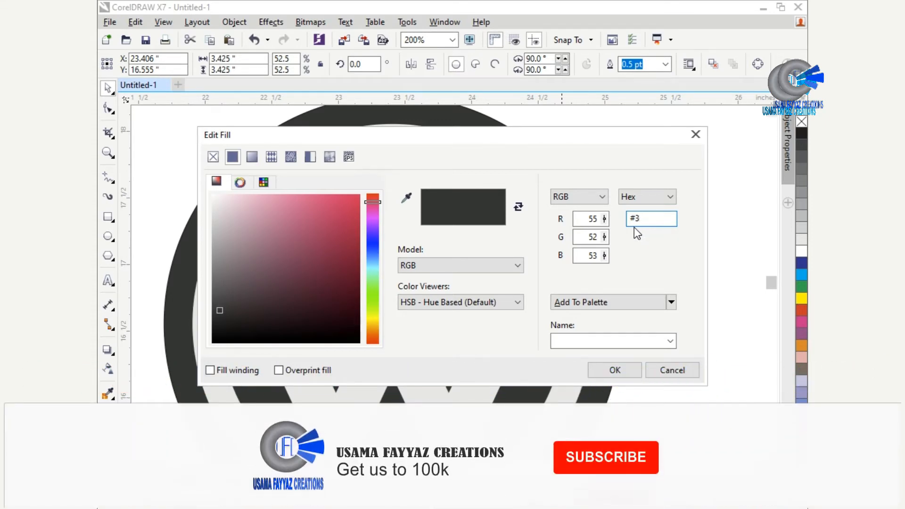
pyautogui.press('BackSpace')
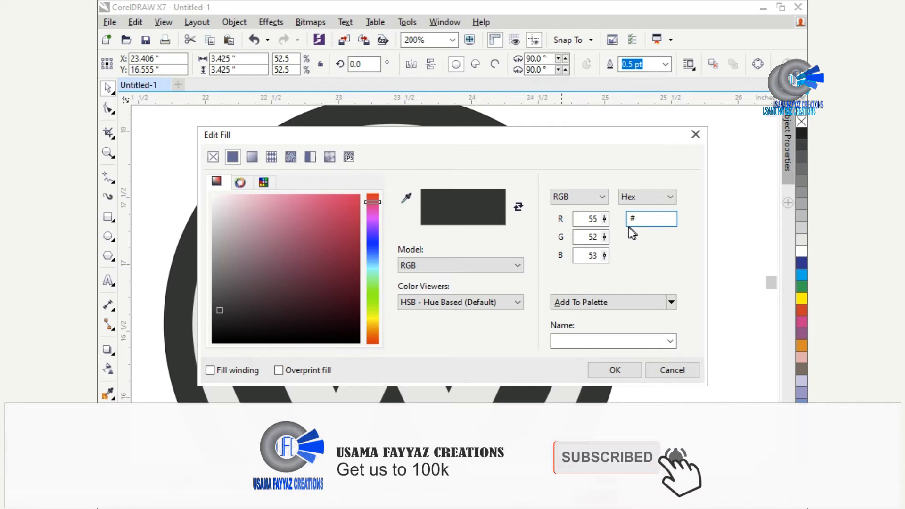
pyautogui.write('50')
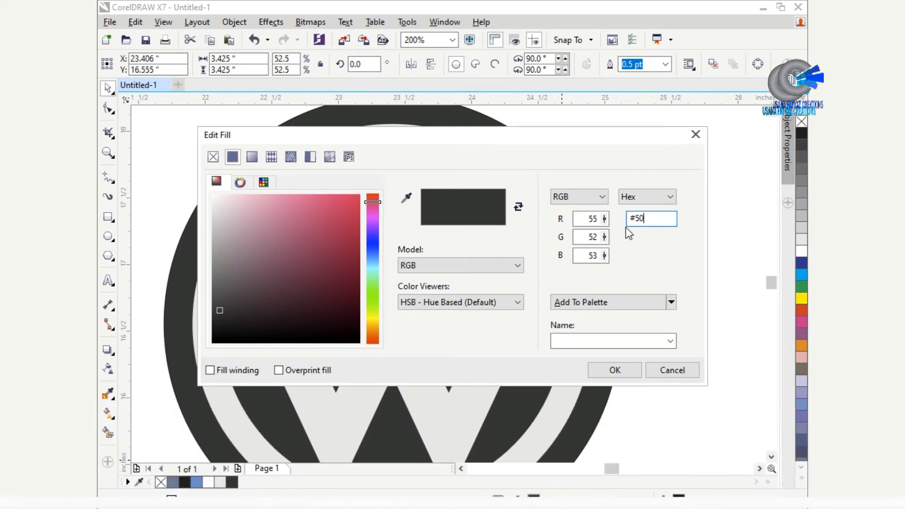
pyautogui.write('8cc')
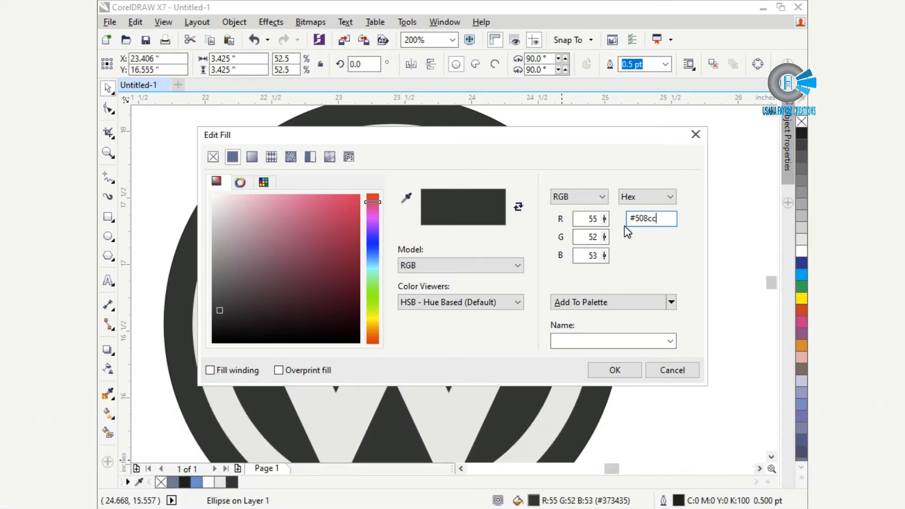
pyautogui.write('6')
pyautogui.click(615, 371)
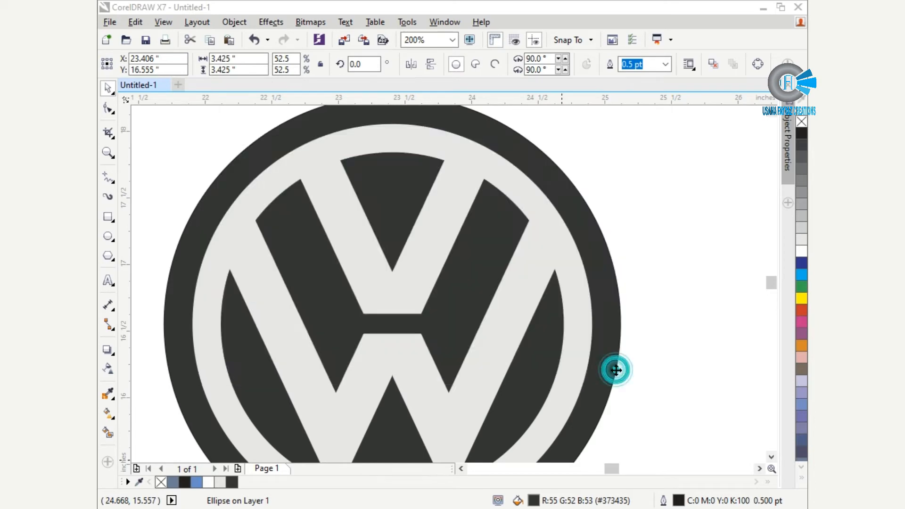
# - Remove the blue circle's outline and fill the light grey VW shape with white
pyautogui.scroll(-2, 394, 262)
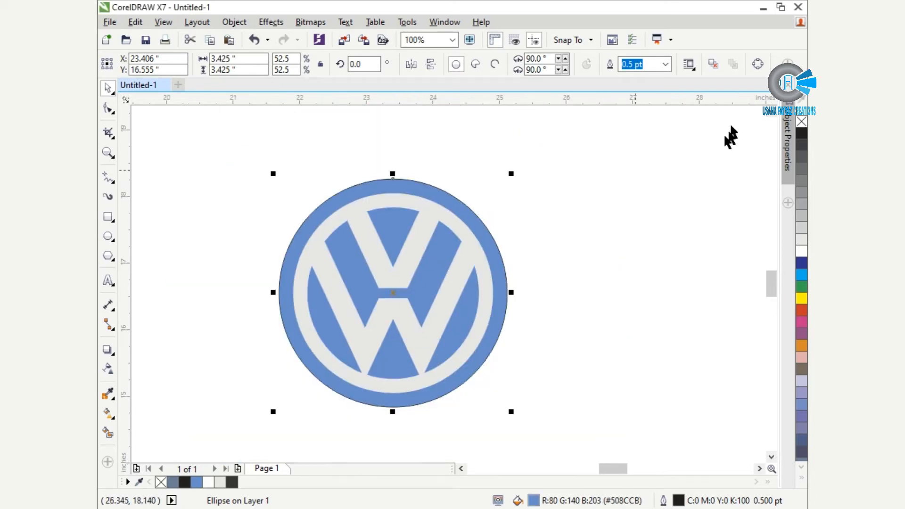
pyautogui.rightClick(801, 122)
pyautogui.click(659, 218)
pyautogui.scroll(2, 424, 219)
pyautogui.click(430, 209)
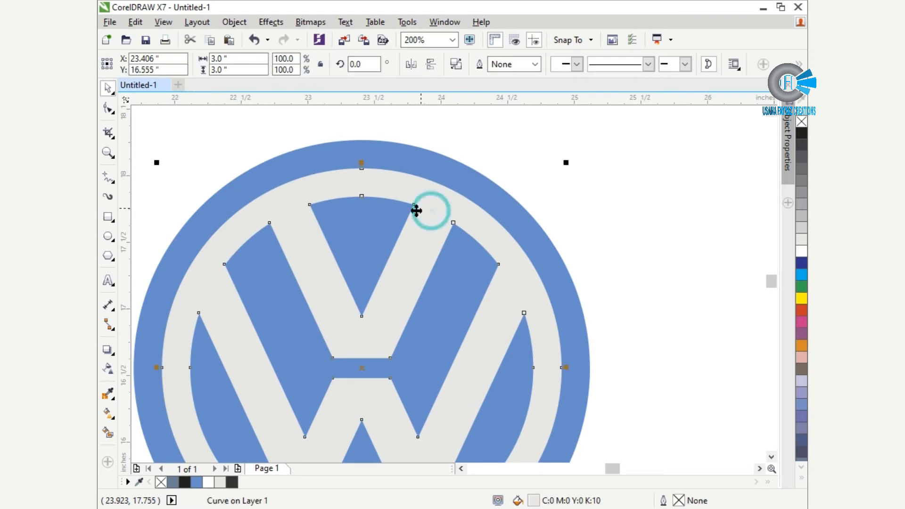
pyautogui.click(800, 251)
pyautogui.scroll(-2, 491, 175)
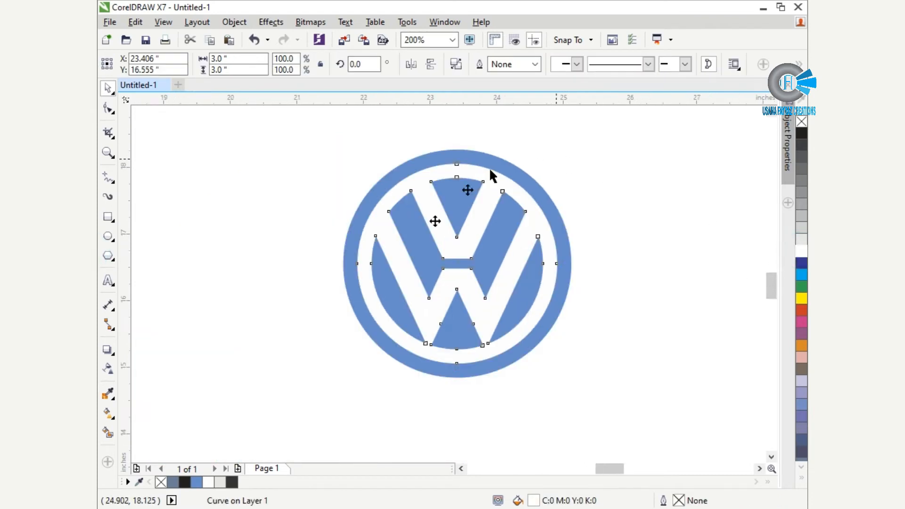
pyautogui.click(241, 264)
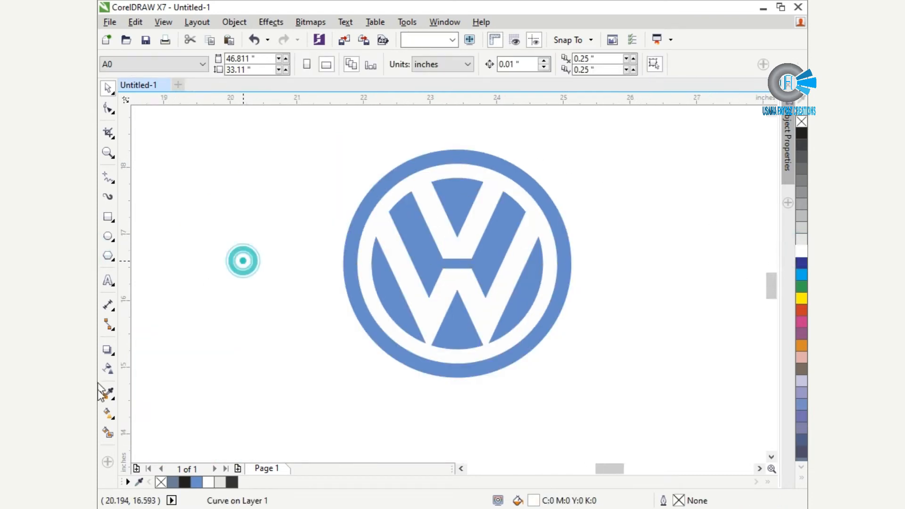
# - Add a drop shadow to the white VW shape, offset about 0.085" horizontally and -0.108" vertically
pyautogui.click(413, 265)
pyautogui.click(108, 349)
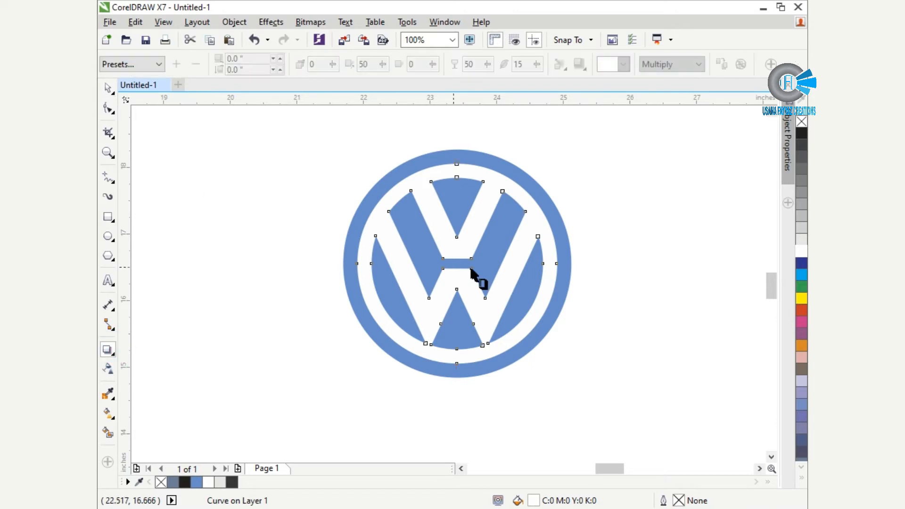
pyautogui.moveTo(471, 269); pyautogui.dragTo(546, 376)
pyautogui.scroll(2, 547, 253)
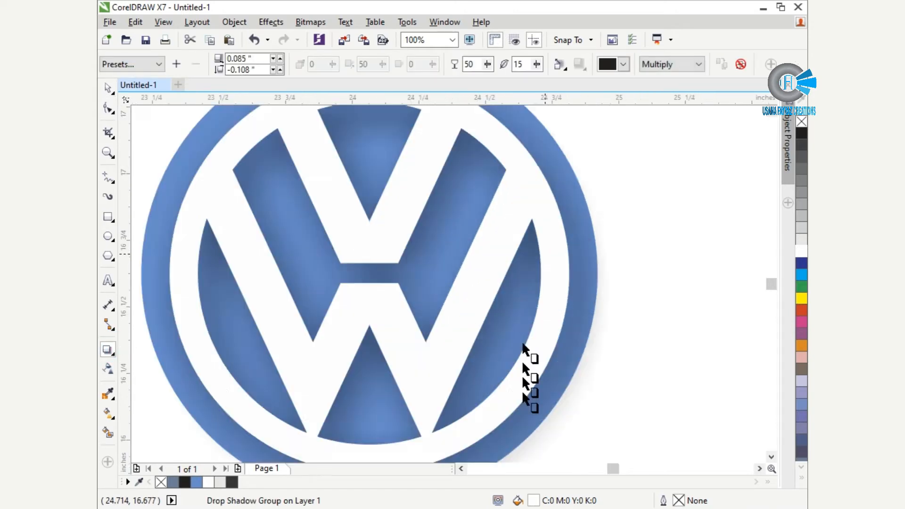
pyautogui.scroll(-1, 542, 321)
# - Set the drop shadow's feathering to 5 and its opacity to 30
pyautogui.moveTo(529, 65); pyautogui.dragTo(376, 85)
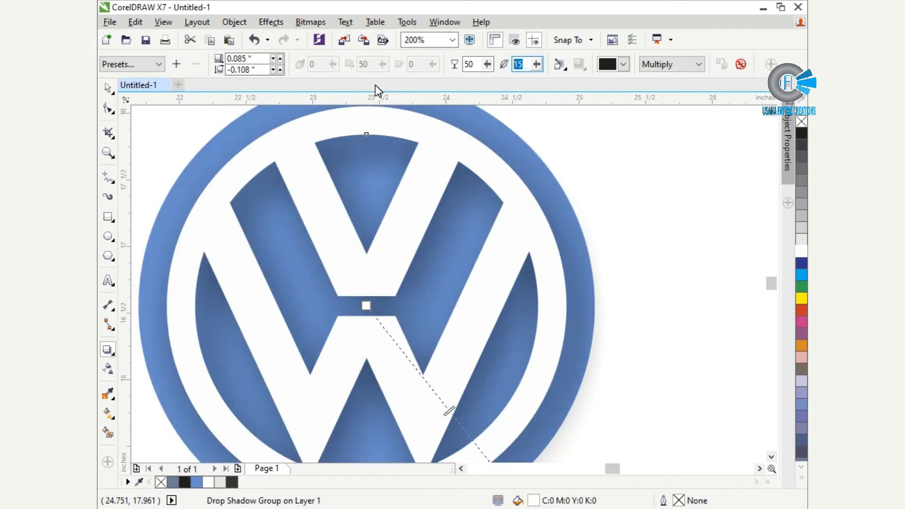
pyautogui.write('5')
pyautogui.press('Return')
pyautogui.doubleClick(470, 66)
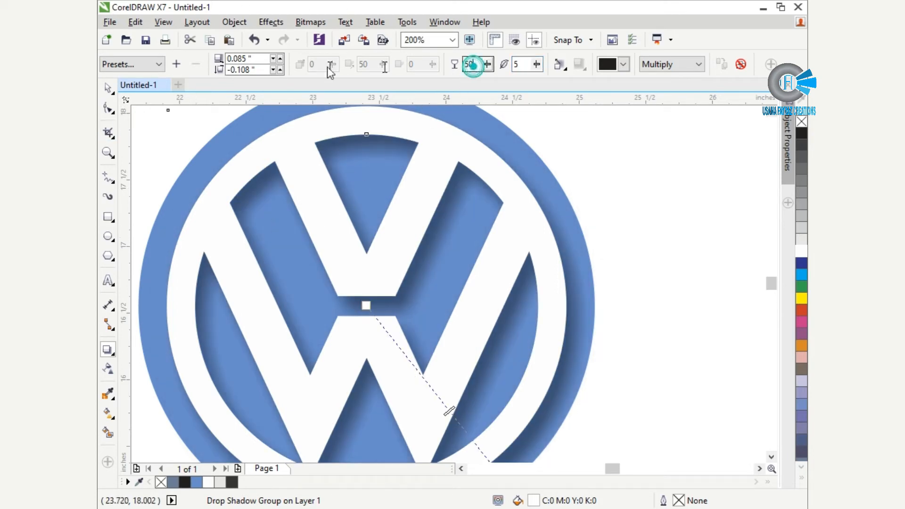
pyautogui.write('50')
pyautogui.press('Return')
pyautogui.write('30')
pyautogui.press('Return')
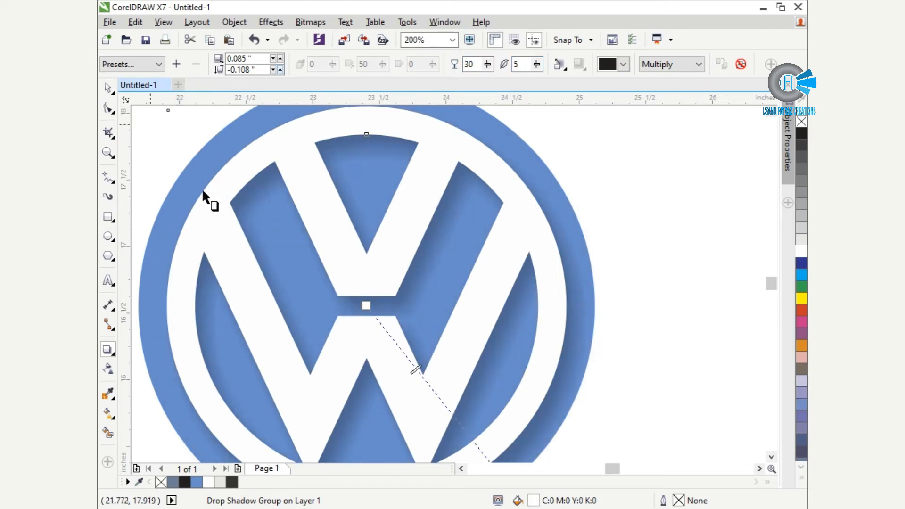
# - Shorten the drop shadow's offset to about 0.032" horizontally and -0.043" vertically, and deselect the shape
pyautogui.scroll(-1, 203, 191)
pyautogui.scroll(2, 339, 340)
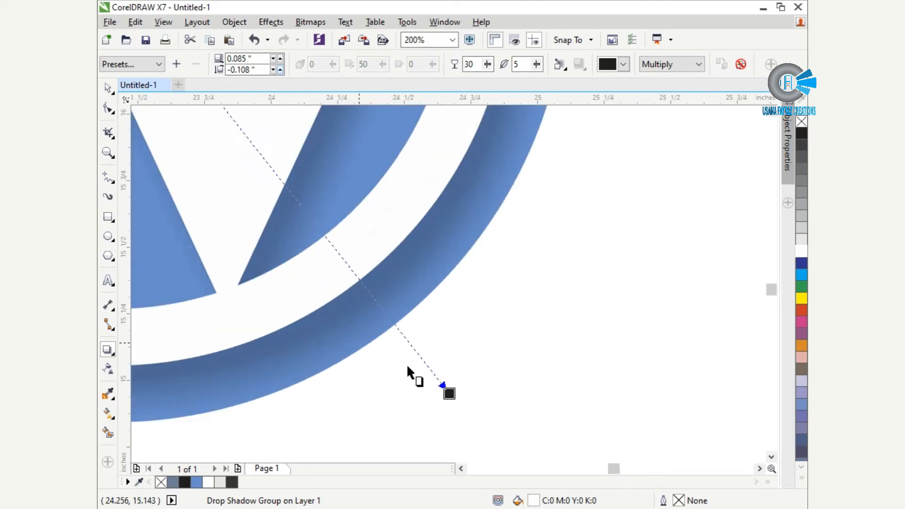
pyautogui.scroll(-5, 423, 379)
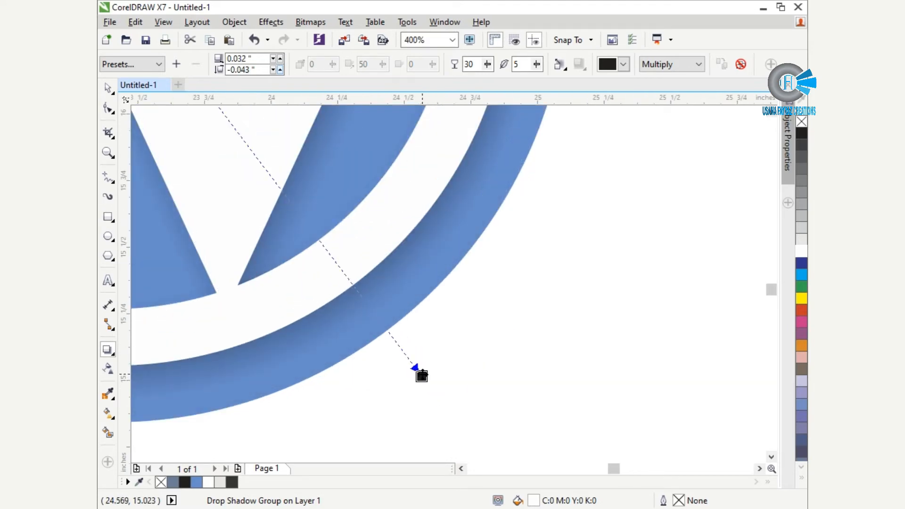
pyautogui.click(501, 354)
pyautogui.press('space')
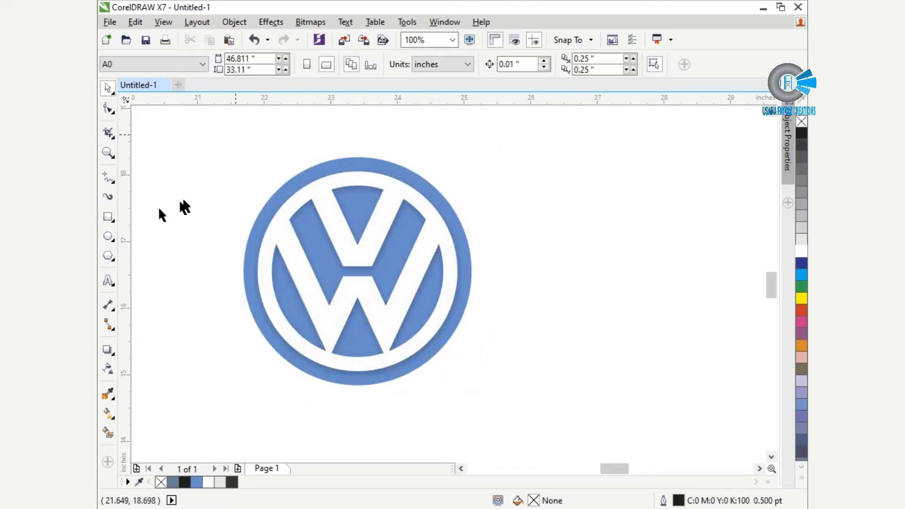
# - Draw a circle about 1.56" in diameter and position it over the upper-left part of the VW letters
pyautogui.click(108, 236)
pyautogui.scroll(5, 303, 206)
pyautogui.moveTo(322, 157); pyautogui.dragTo(532, 367)
pyautogui.scroll(-2, 378, 250)
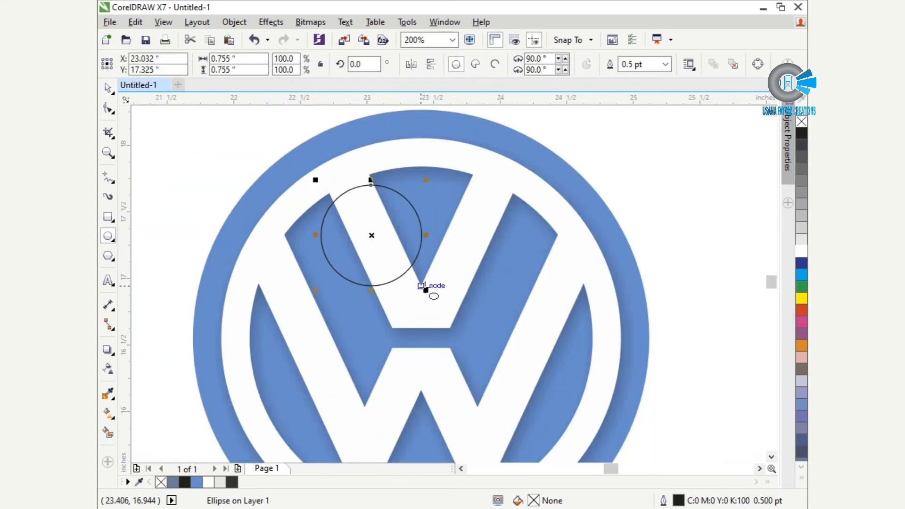
pyautogui.moveTo(424, 289); pyautogui.dragTo(529, 400)
pyautogui.press('space')
pyautogui.scroll(2, 376, 241)
pyautogui.moveTo(441, 215); pyautogui.dragTo(370, 178)
pyautogui.scroll(-2, 441, 330)
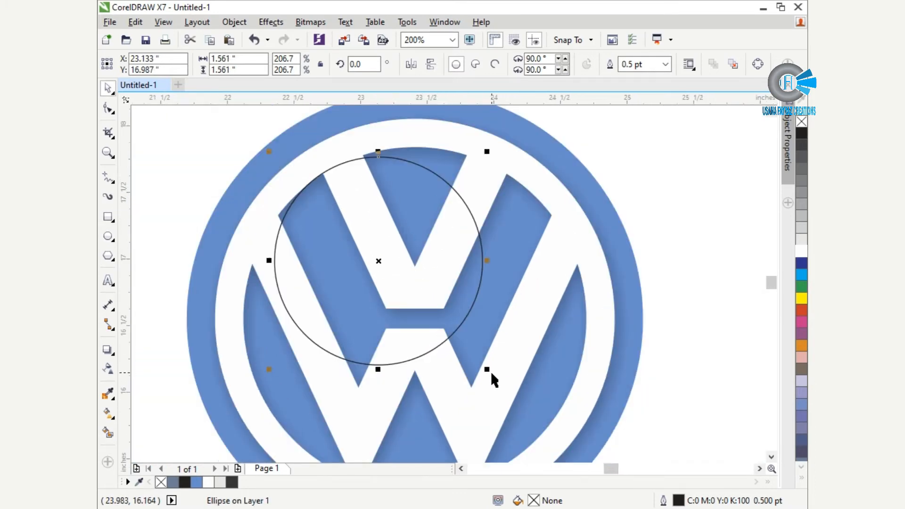
# - Enlarge the circle to about 1.96" in diameter and give it a white fill without an outline
pyautogui.moveTo(487, 369); pyautogui.dragTo(540, 422)
pyautogui.click(801, 252)
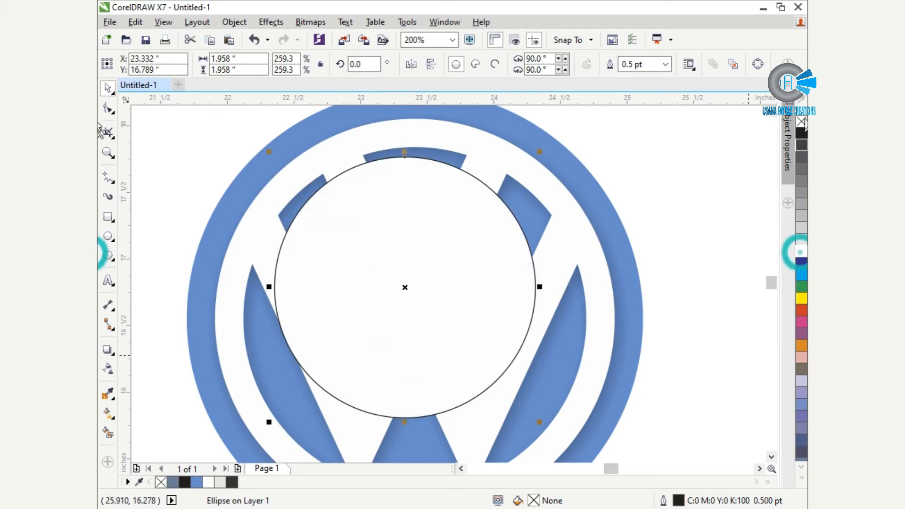
pyautogui.rightClick(801, 122)
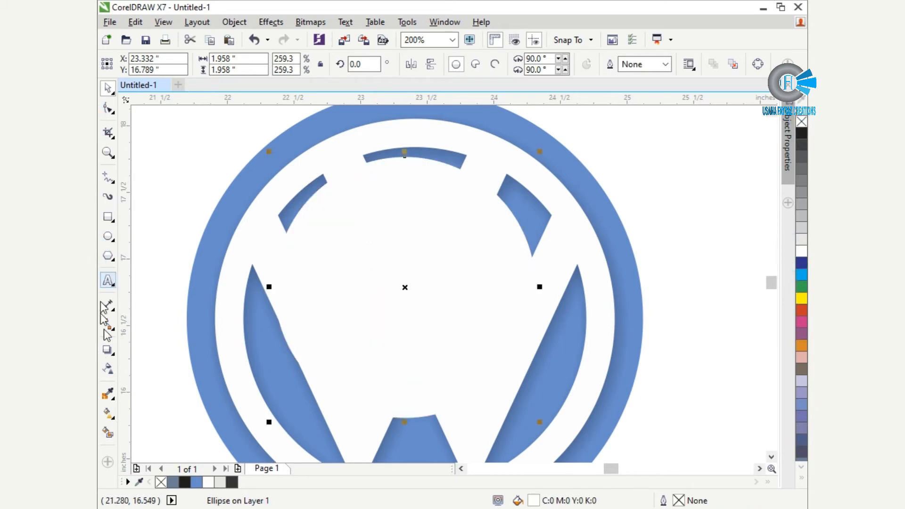
# - Apply a linear transparency to the white circle, opaque beyond its upper-left edge and fading out towards the logo's centre
pyautogui.click(108, 369)
pyautogui.moveTo(456, 382); pyautogui.dragTo(449, 343)
pyautogui.scroll(-1, 321, 188)
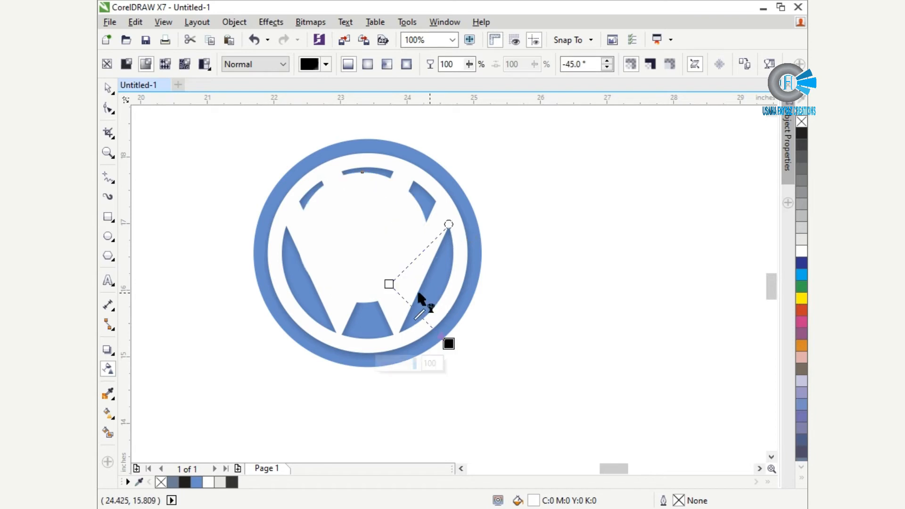
pyautogui.moveTo(400, 298); pyautogui.dragTo(322, 214)
pyautogui.moveTo(363, 255); pyautogui.dragTo(373, 304)
pyautogui.moveTo(311, 201); pyautogui.dragTo(285, 178)
pyautogui.moveTo(380, 308); pyautogui.dragTo(388, 272)
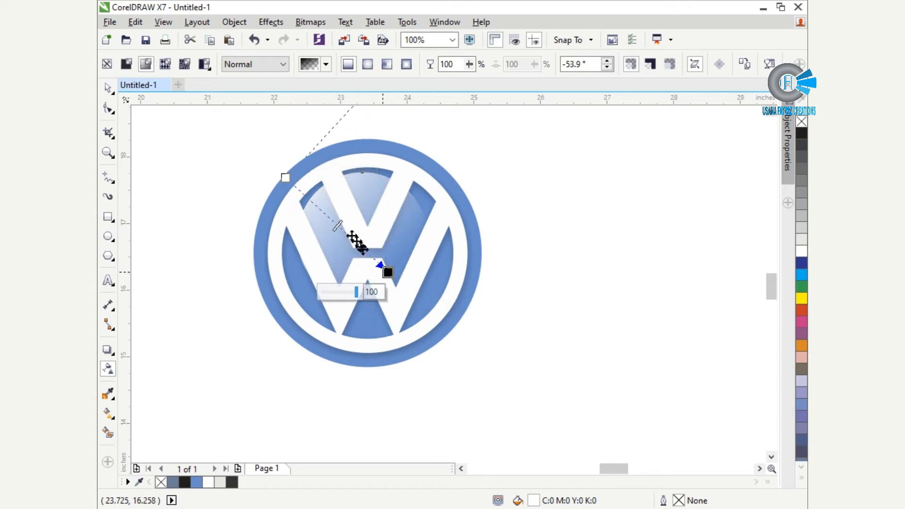
pyautogui.press('space')
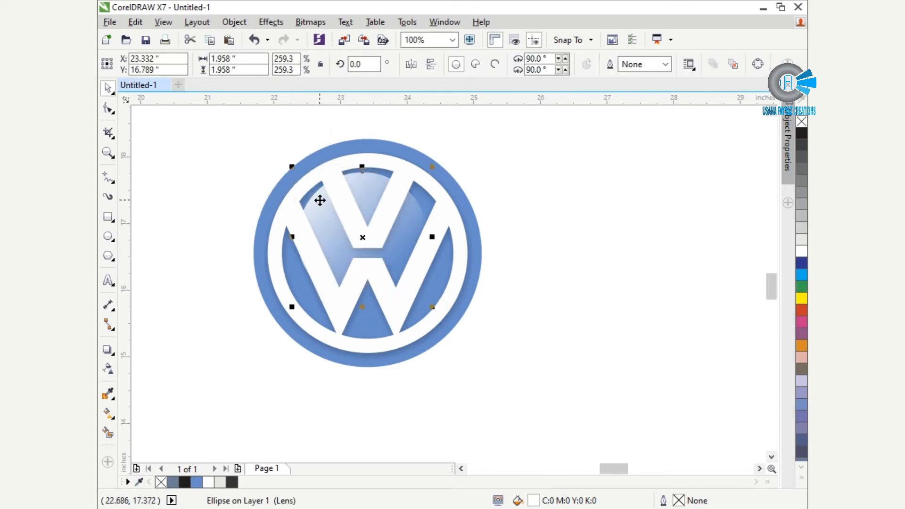
# - Enlarge the transparent highlight circle to about 2.6" in diameter and centre it over the logo's inner blue area
pyautogui.scroll(2, 316, 199)
pyautogui.moveTo(303, 191); pyautogui.dragTo(307, 184)
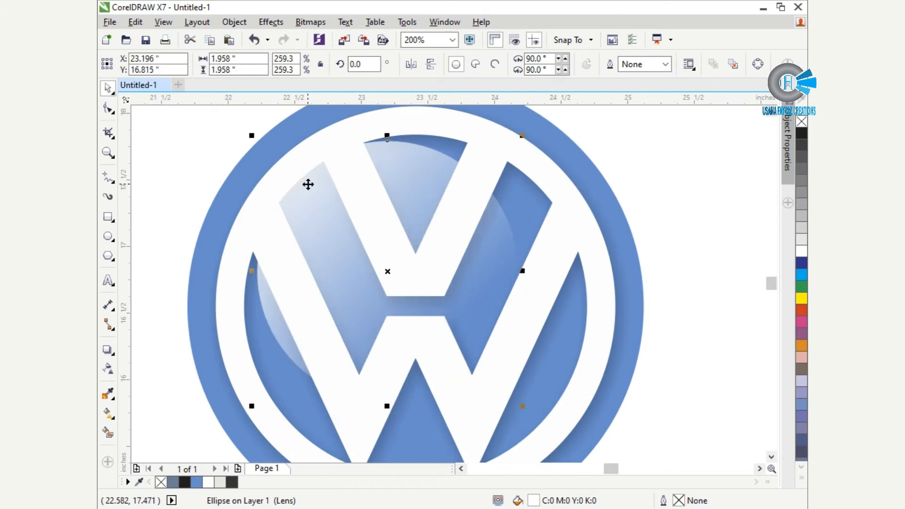
pyautogui.scroll(-2, 307, 184)
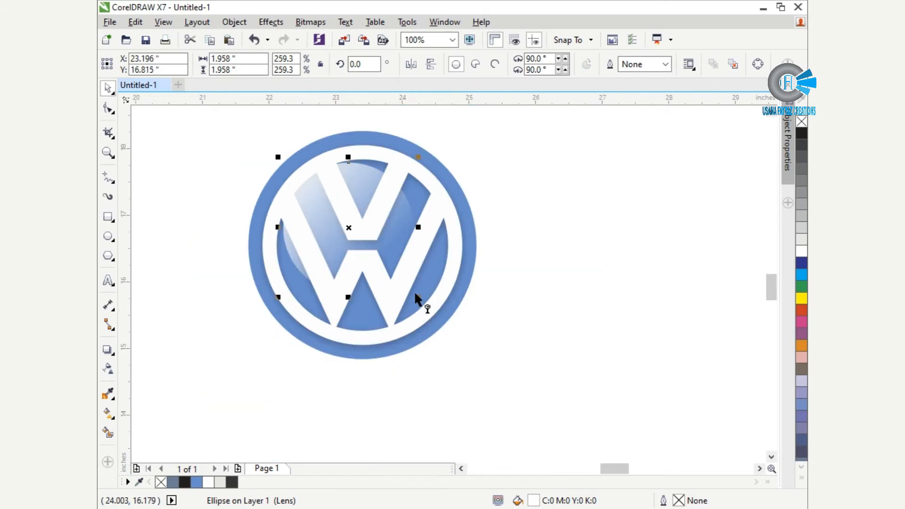
pyautogui.press('space')
pyautogui.press('space')
pyautogui.moveTo(419, 297); pyautogui.dragTo(440, 318)
pyautogui.moveTo(324, 196)
pyautogui.mouseDown()
pyautogui.moveTo(337, 207)
pyautogui.moveTo(311, 189)
pyautogui.mouseUp()
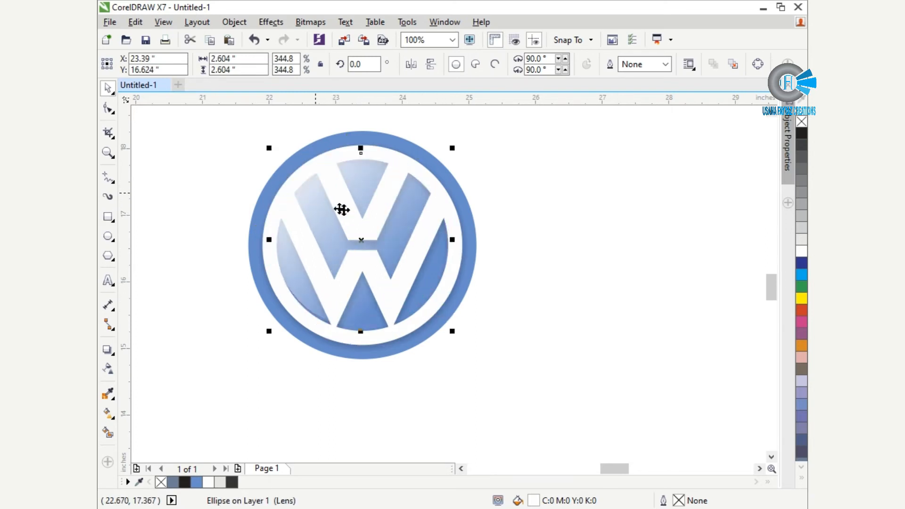
pyautogui.scroll(2, 380, 181)
pyautogui.scroll(-2, 379, 182)
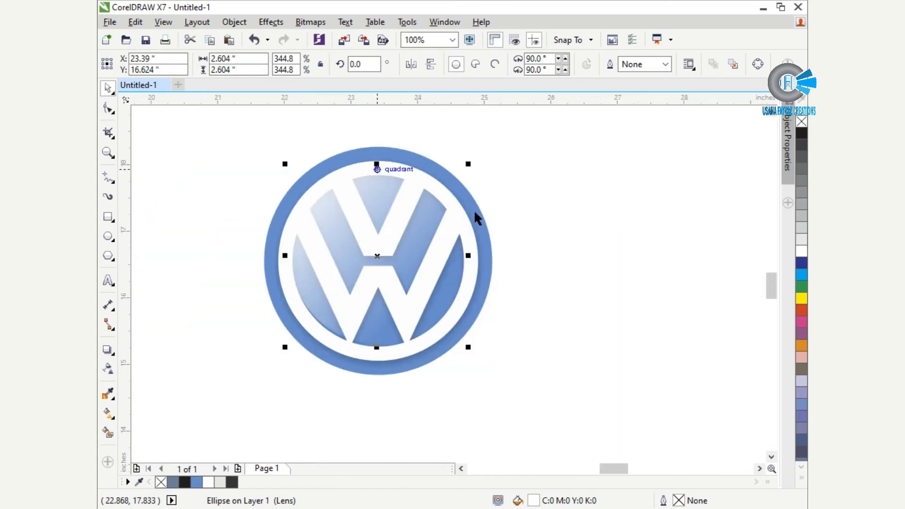
# - Bring the white VW shape with its shadow to the front of the page, above the highlight circle
pyautogui.click(471, 296)
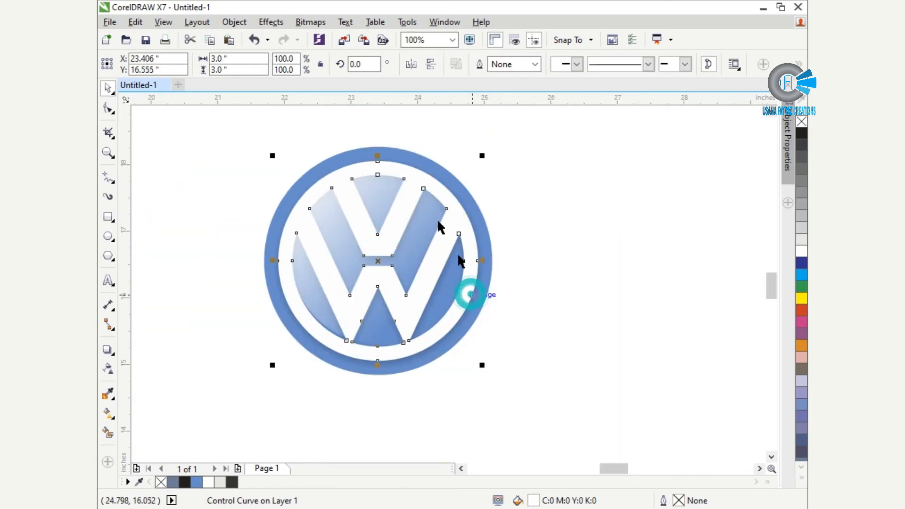
pyautogui.click(233, 29)
pyautogui.moveTo(330, 194)
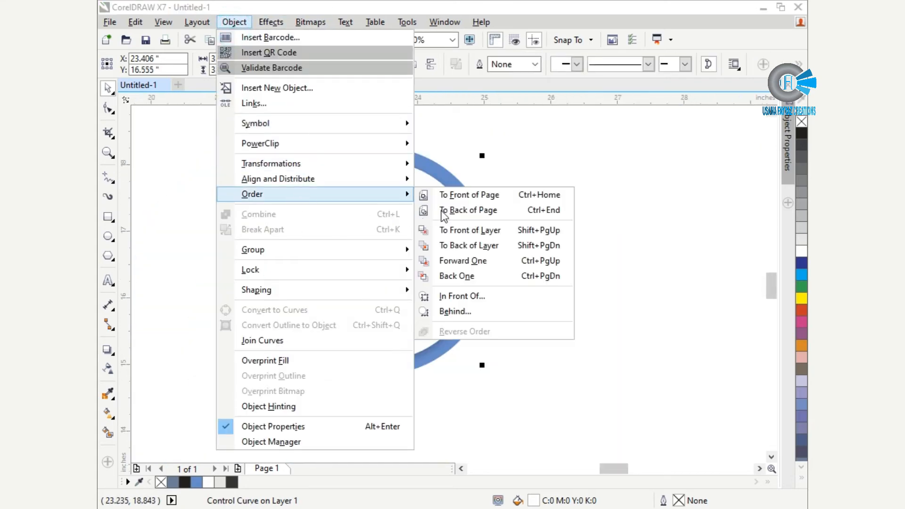
pyautogui.click(455, 196)
pyautogui.click(556, 244)
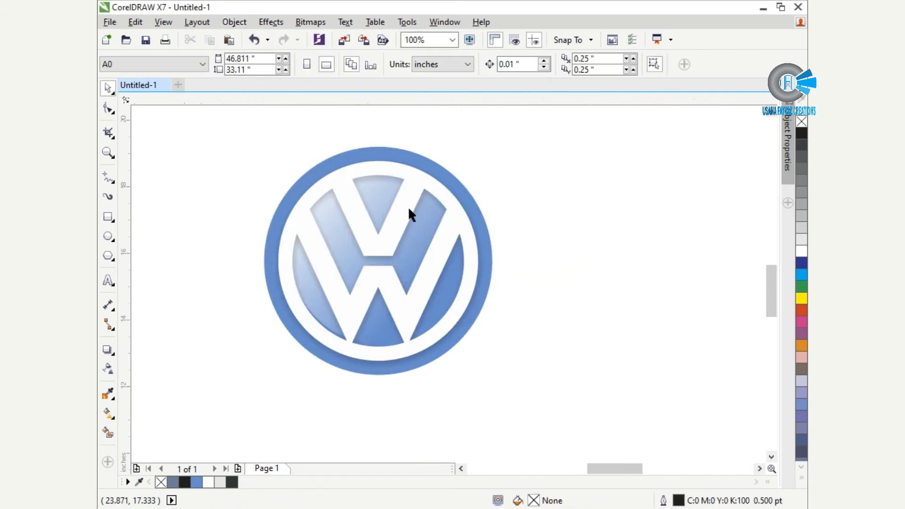
# - Place a copy of the VW shape to the right of the logo and fill it with 40% black
pyautogui.scroll(-1, 408, 209)
pyautogui.scroll(1, 418, 206)
pyautogui.click(420, 186)
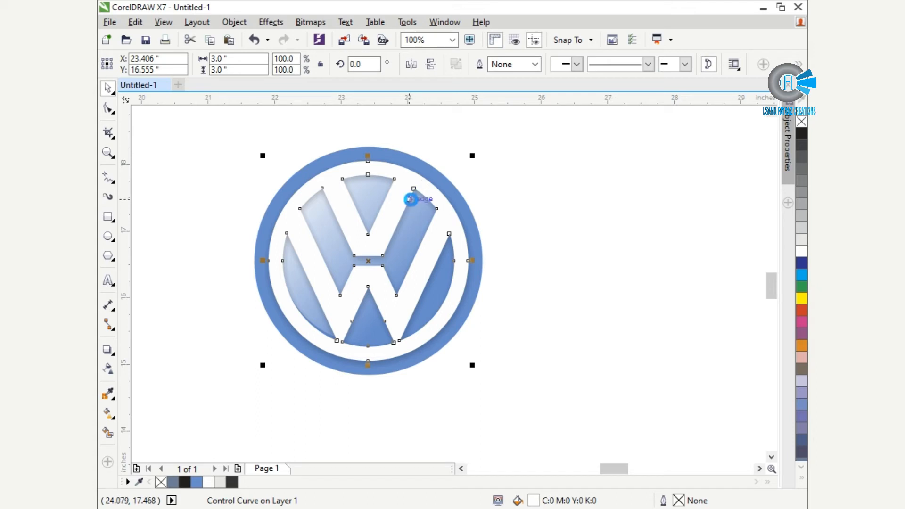
pyautogui.moveTo(422, 260); pyautogui.dragTo(594, 270)
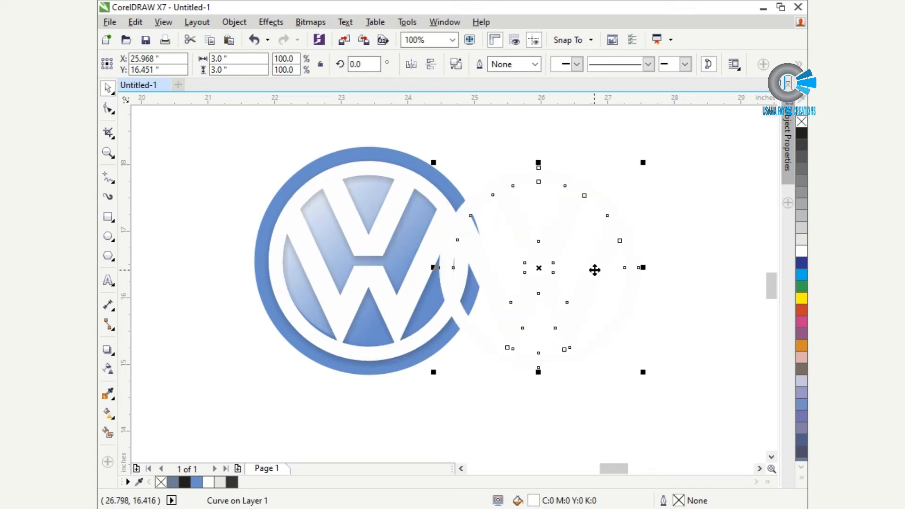
pyautogui.click(801, 203)
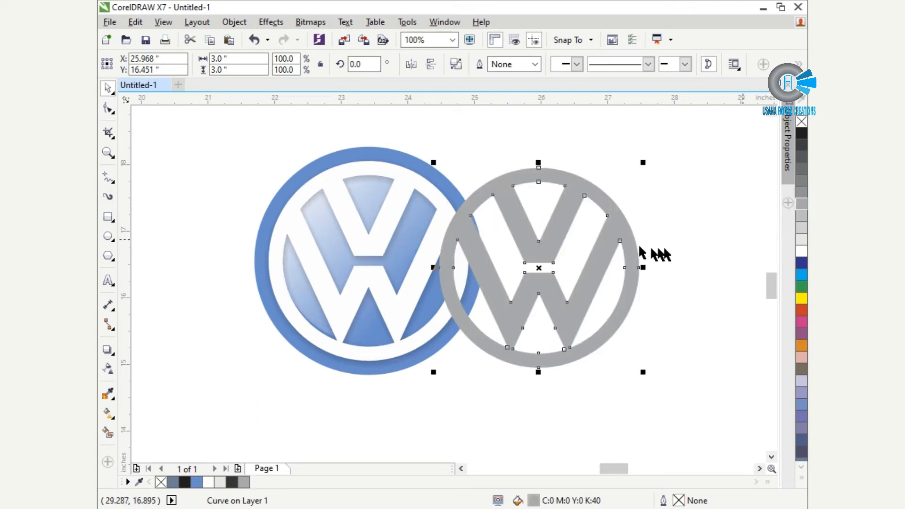
# - Align the grey VW copy exactly over the original shape and change its fill to 30% black
pyautogui.click(107, 352)
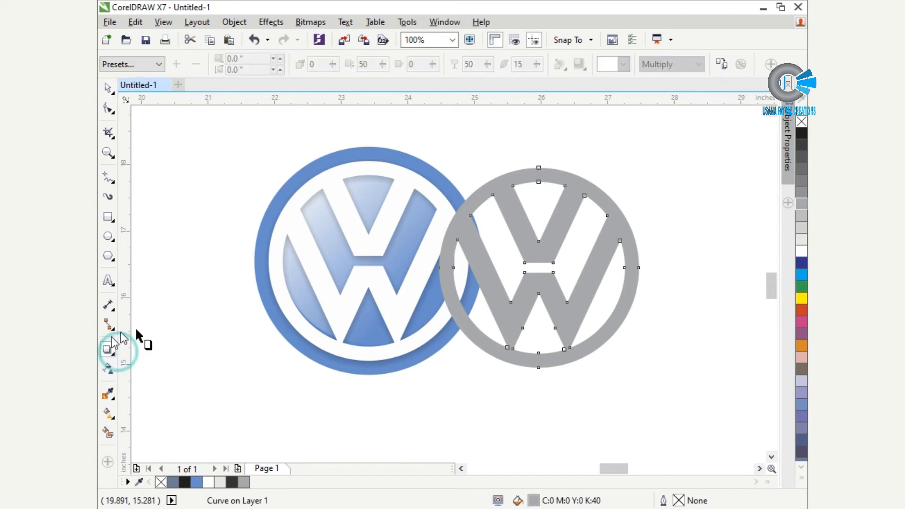
pyautogui.click(106, 89)
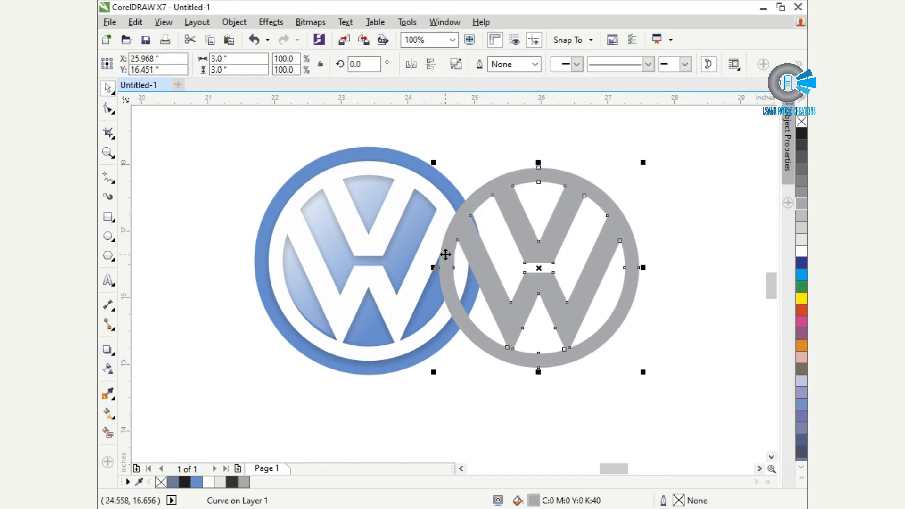
pyautogui.moveTo(446, 254); pyautogui.dragTo(430, 268)
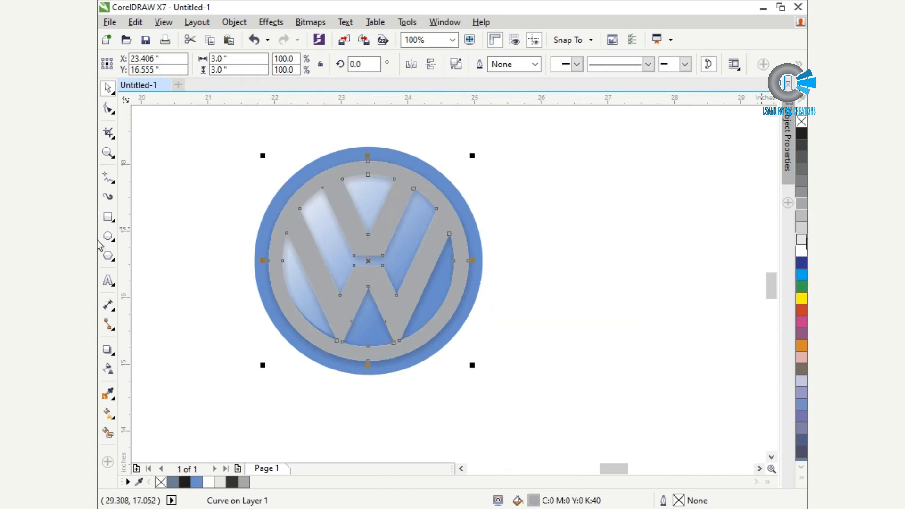
pyautogui.click(804, 227)
pyautogui.click(803, 218)
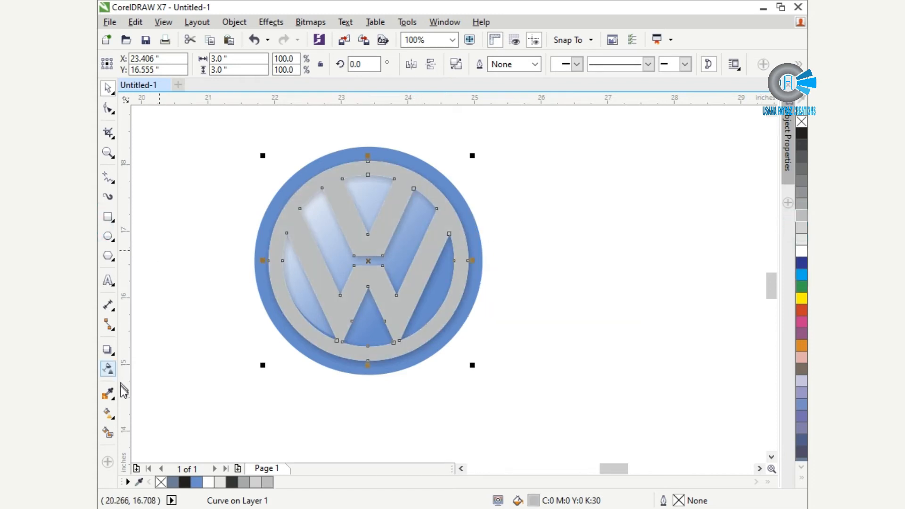
# - Apply a linear fountain fill to the VW copy, running diagonally from grey beyond the upper left to white at the lower right
pyautogui.click(107, 413)
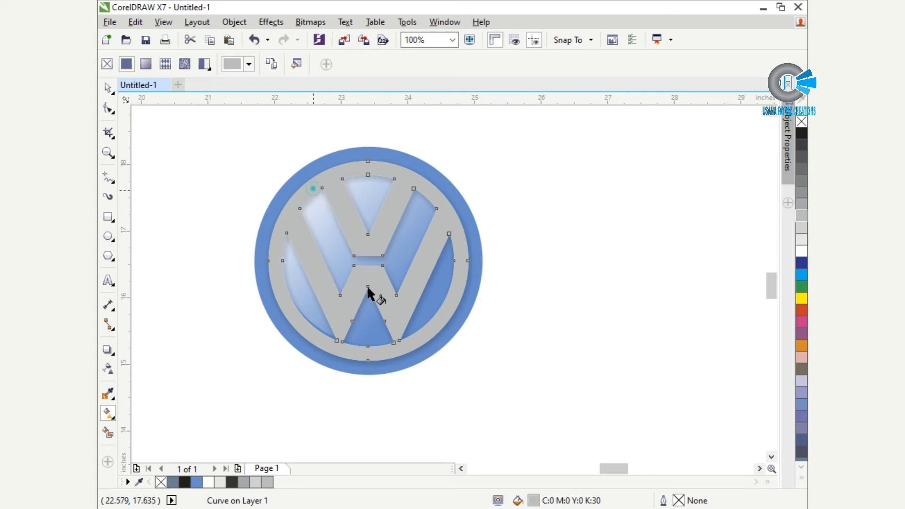
pyautogui.moveTo(313, 188); pyautogui.dragTo(369, 286)
pyautogui.hotkey('ctrl', 'z')
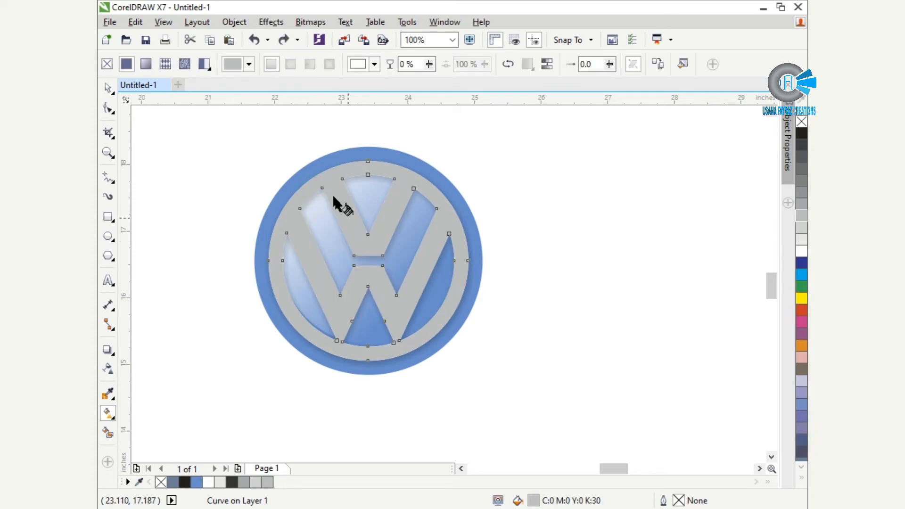
pyautogui.moveTo(270, 139); pyautogui.dragTo(418, 335)
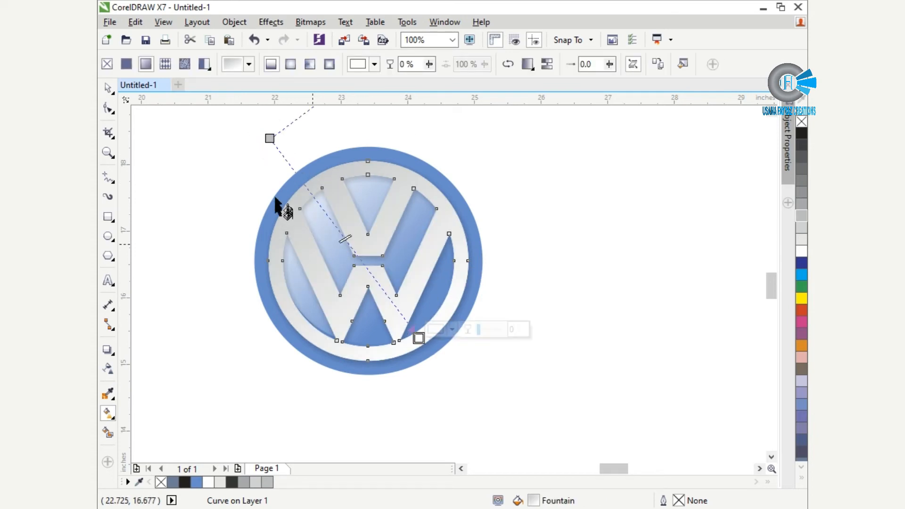
pyautogui.scroll(-1, 336, 257)
pyautogui.scroll(1, 288, 141)
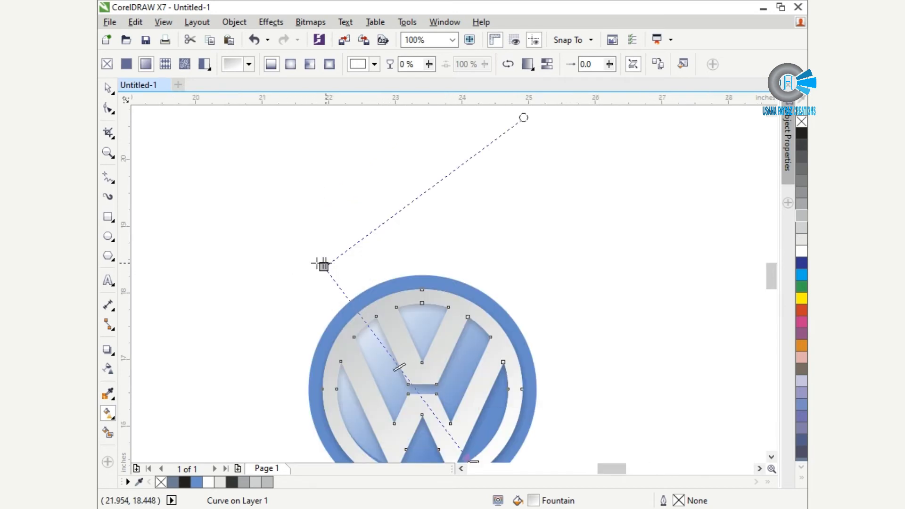
pyautogui.moveTo(322, 266); pyautogui.dragTo(238, 202)
# - Delete the gradient-filled VW copy from the logo
pyautogui.press('Delete')
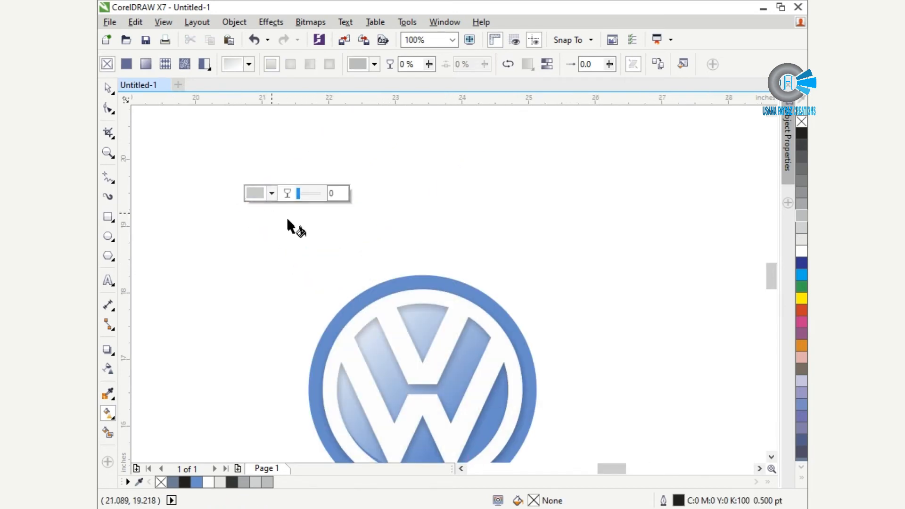
pyautogui.hscroll(1, 387, 243)
pyautogui.press('space')
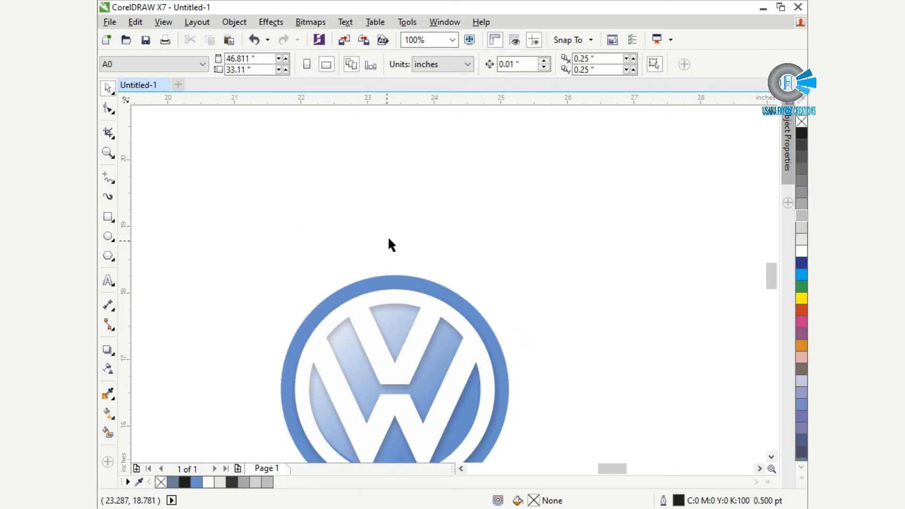
# - Undo the deletion and fountain fill to restore the plain grey VW copy, and set its fill to 20% black
pyautogui.hotkey('ctrl', 'z')
pyautogui.hotkey('ctrl', 'z')
pyautogui.hotkey('ctrl', 'z')
pyautogui.hotkey('ctrl', 'z')
pyautogui.hotkey('ctrl', 'z')
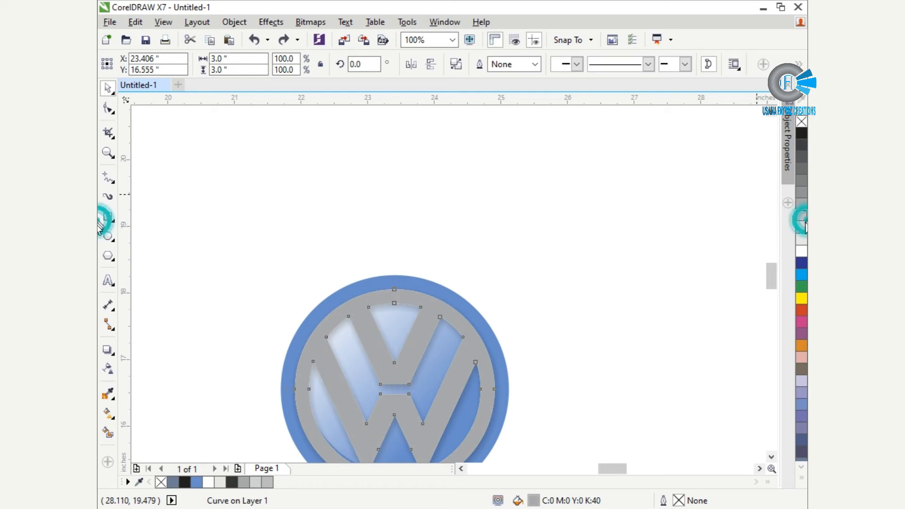
pyautogui.hotkey('ctrl', 'shift', 'z')
pyautogui.hotkey('ctrl', 'shift', 'z')
pyautogui.scroll(-1, 511, 218)
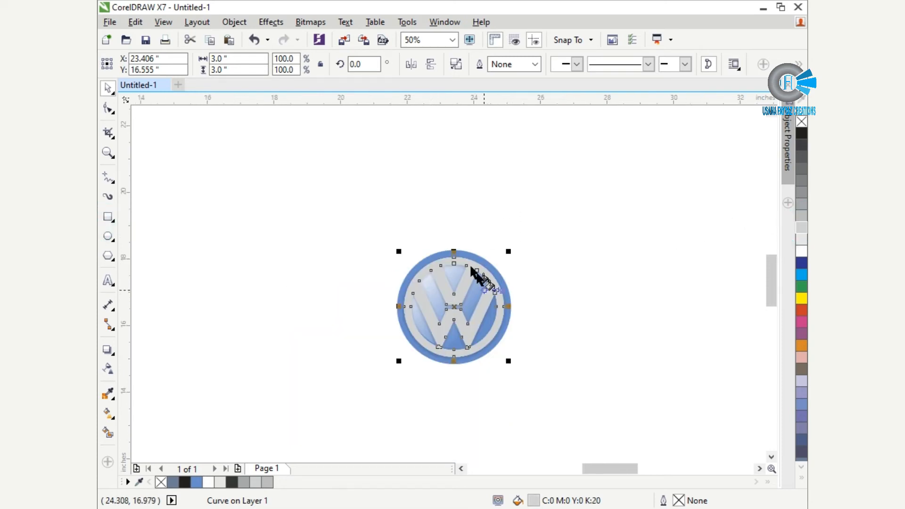
# - Try a linear fountain fill on the grey VW copy and return it to a uniform fill
pyautogui.press('g')
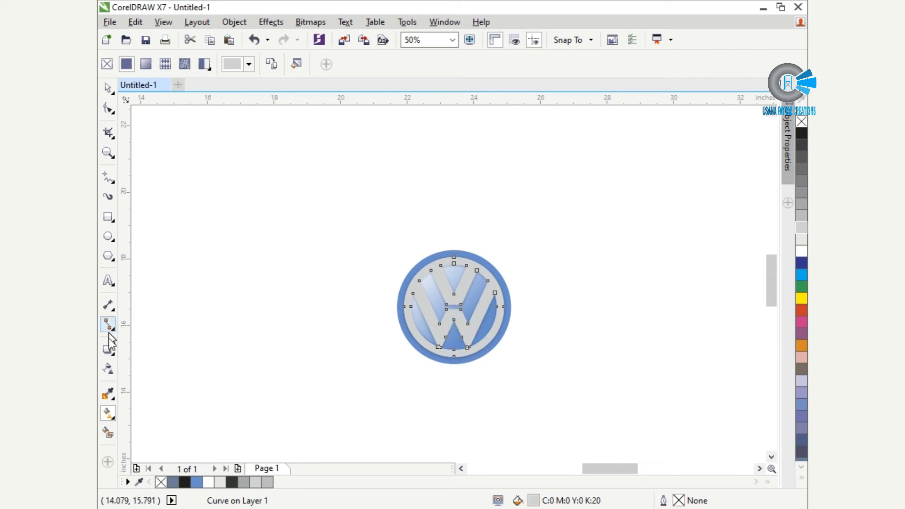
pyautogui.click(360, 324)
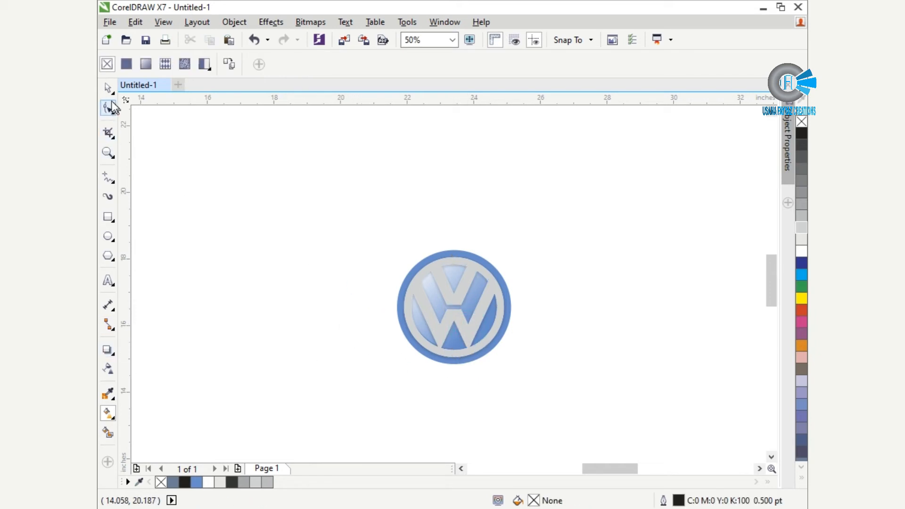
pyautogui.click(288, 223)
pyautogui.scroll(2, 434, 322)
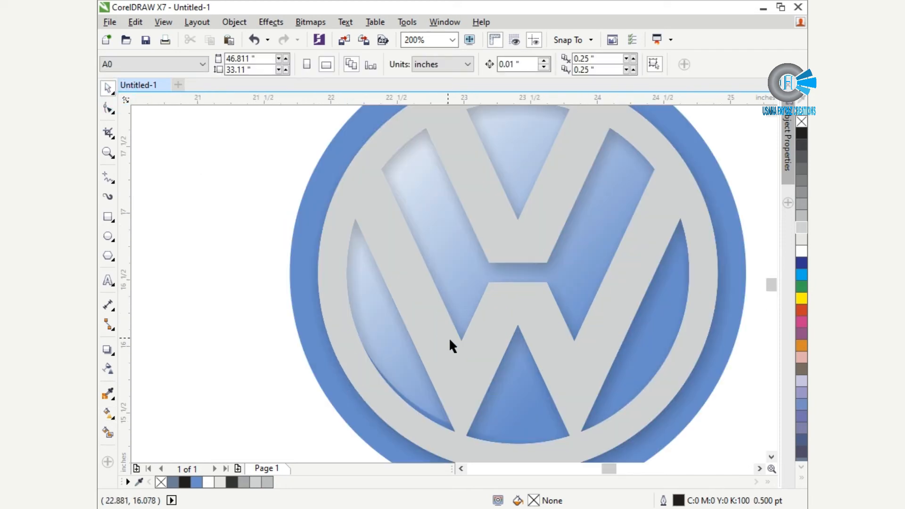
pyautogui.click(449, 339)
pyautogui.press('g')
pyautogui.scroll(-1, 351, 262)
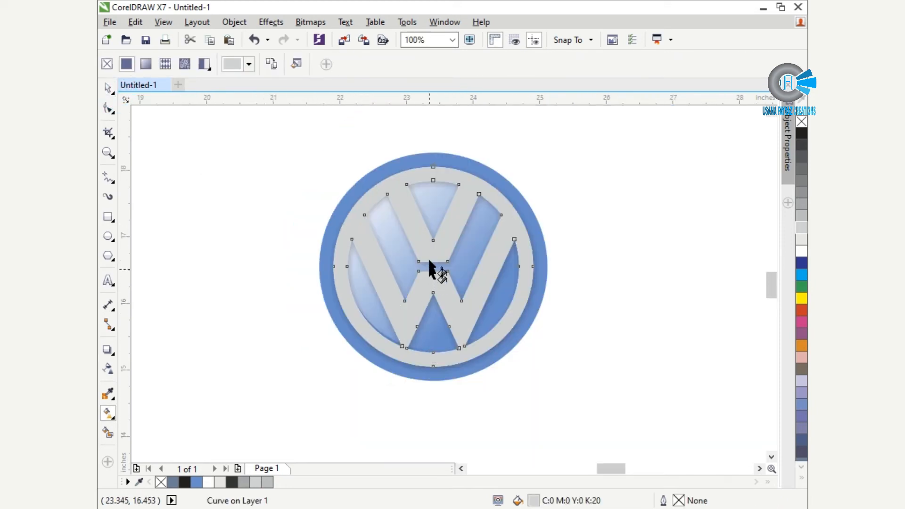
pyautogui.scroll(1, 408, 278)
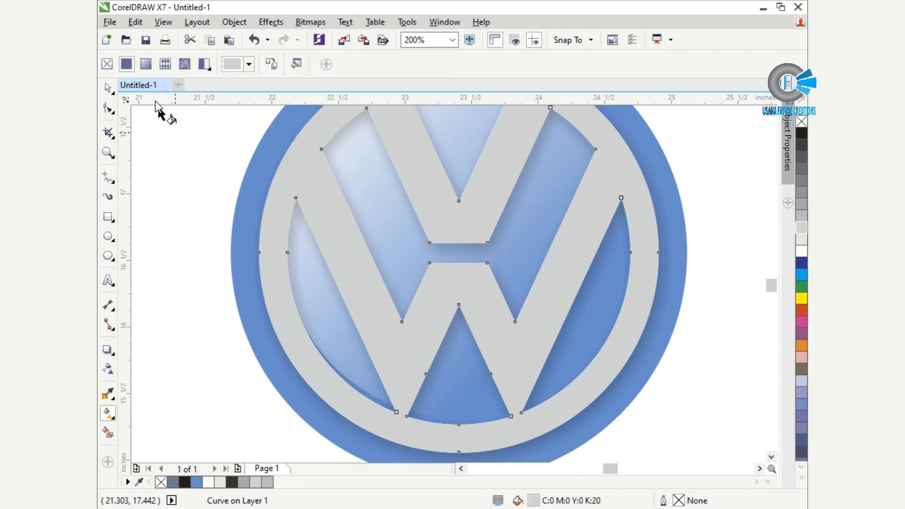
pyautogui.click(141, 66)
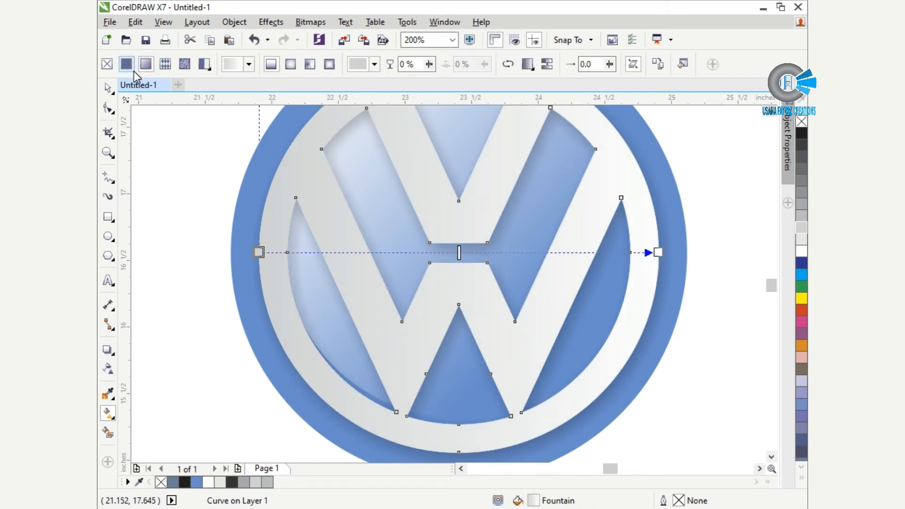
pyautogui.click(126, 64)
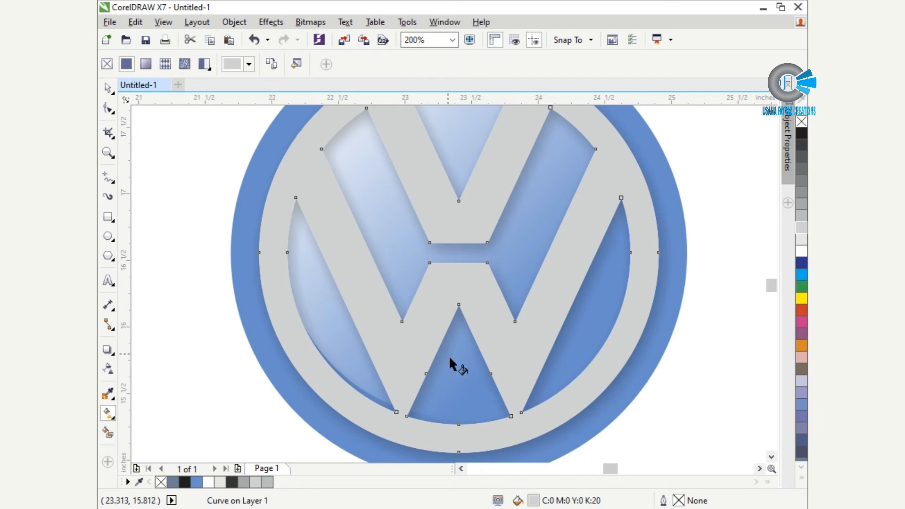
# - Try a diagonal linear transparency on the white VW shape from upper left to lower right, extending both ends beyond the logo
pyautogui.scroll(-1, 449, 358)
pyautogui.click(107, 366)
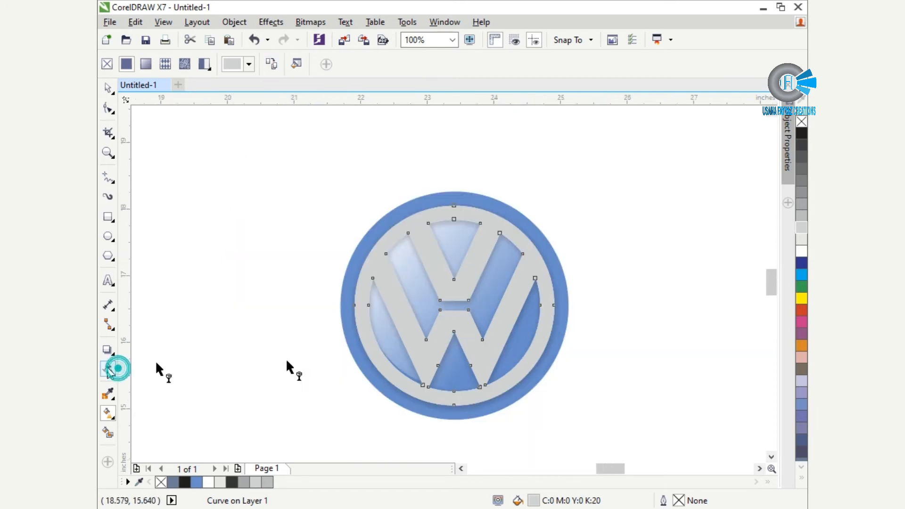
pyautogui.moveTo(437, 427); pyautogui.dragTo(446, 424)
pyautogui.click(428, 279)
pyautogui.moveTo(428, 223); pyautogui.dragTo(522, 396)
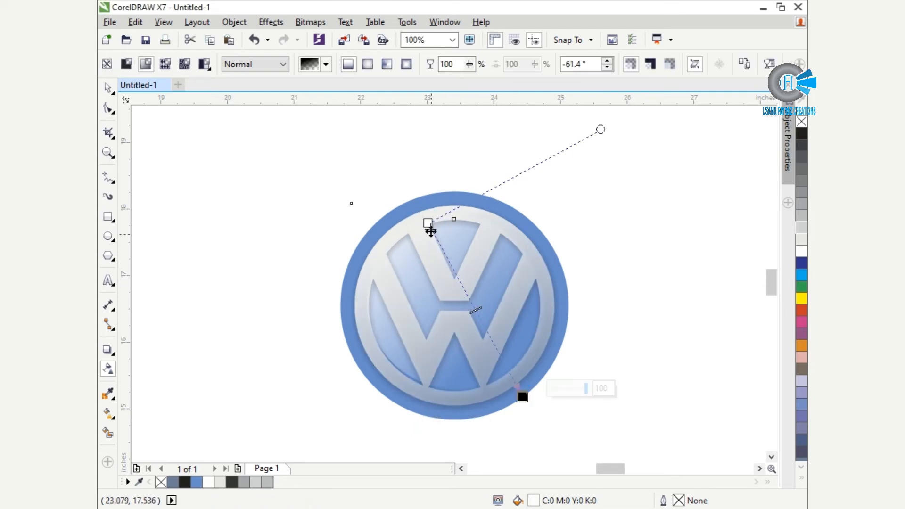
pyautogui.click(426, 222)
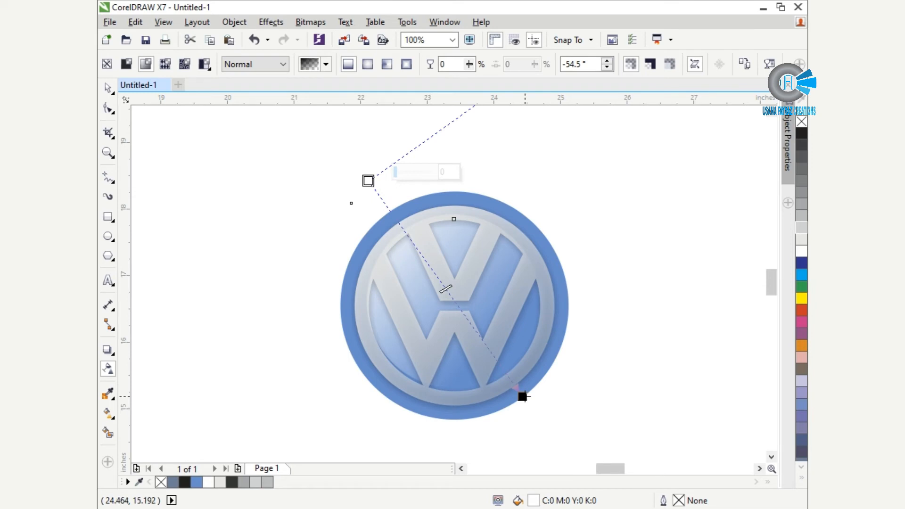
pyautogui.moveTo(524, 397); pyautogui.dragTo(562, 435)
# - Undo the linear transparency on the white VW shape and the accidental move of its drop shadow group
pyautogui.hotkey('ctrl', 'z')
pyautogui.hotkey('ctrl', 'z')
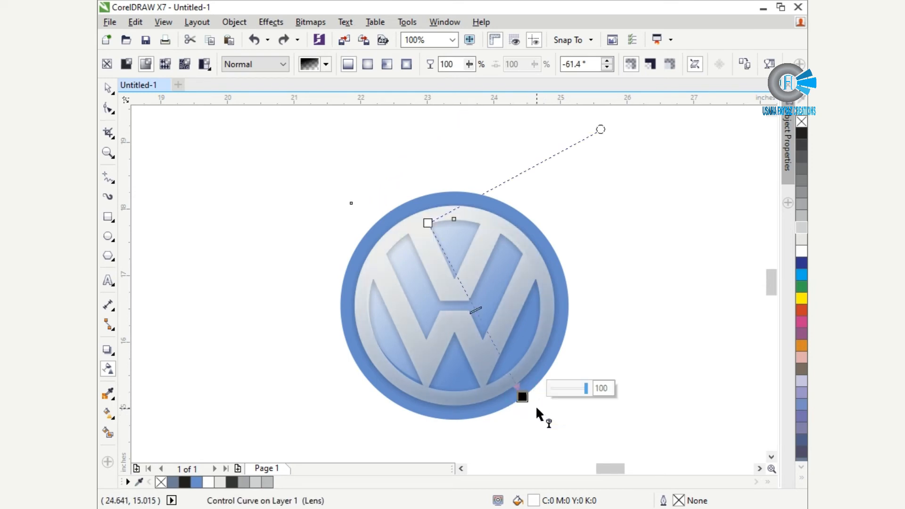
pyautogui.hotkey('ctrl', 'z')
pyautogui.hotkey('ctrl', 'z')
pyautogui.press('space')
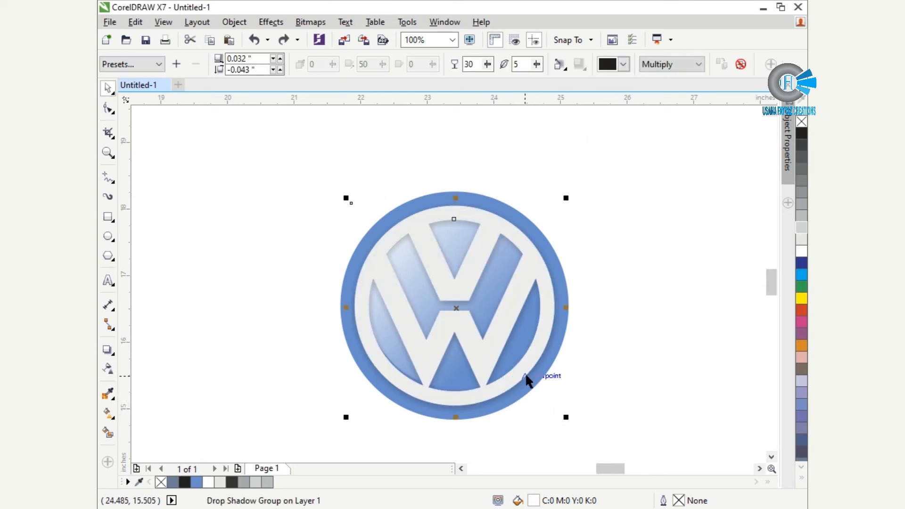
pyautogui.moveTo(525, 377); pyautogui.dragTo(416, 372)
pyautogui.hotkey('ctrl', 'z')
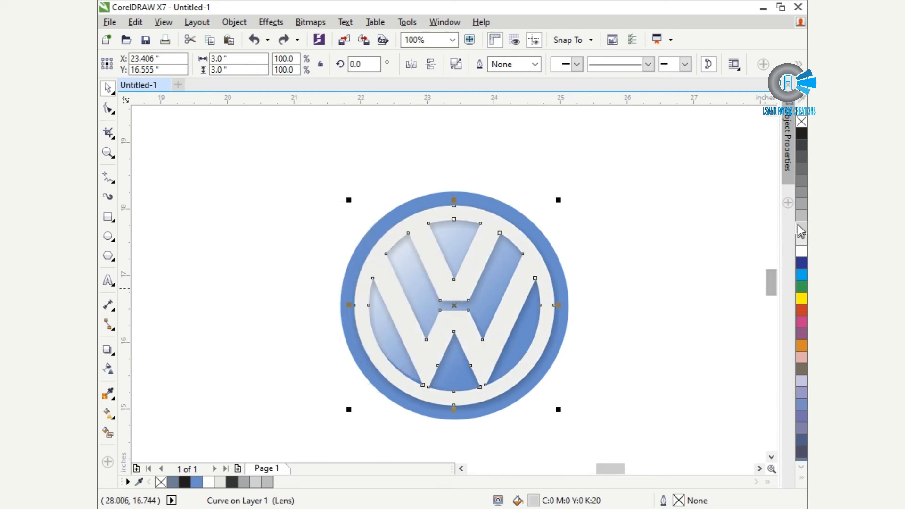
# - Fill the VW copy with 30% black and give it a diagonal linear transparency, opaque beyond the upper left and clear at the lower right
pyautogui.press('space')
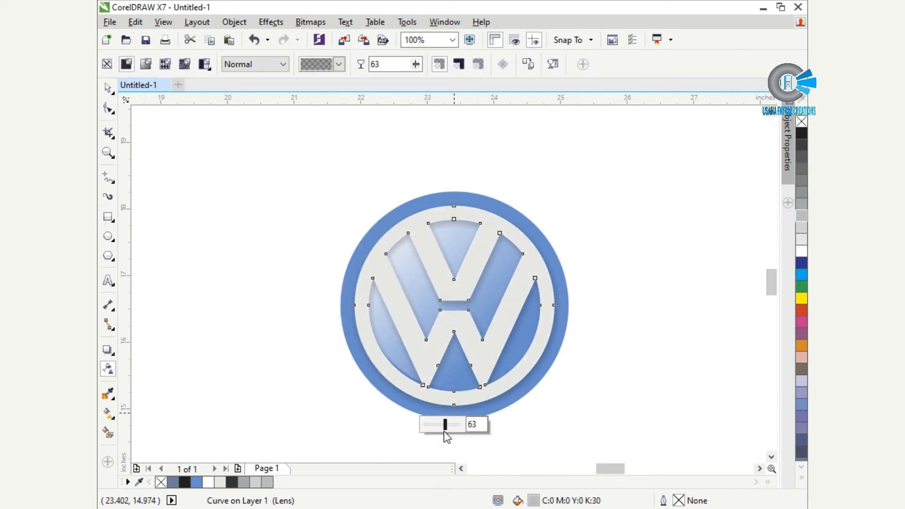
pyautogui.moveTo(404, 228); pyautogui.dragTo(524, 375)
pyautogui.moveTo(401, 231); pyautogui.dragTo(340, 162)
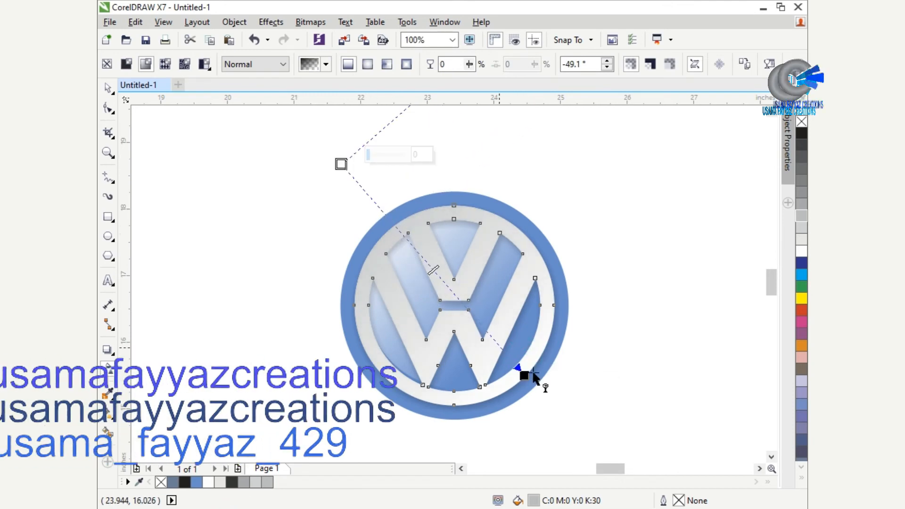
pyautogui.moveTo(524, 376); pyautogui.dragTo(493, 364)
pyautogui.scroll(-2, 356, 182)
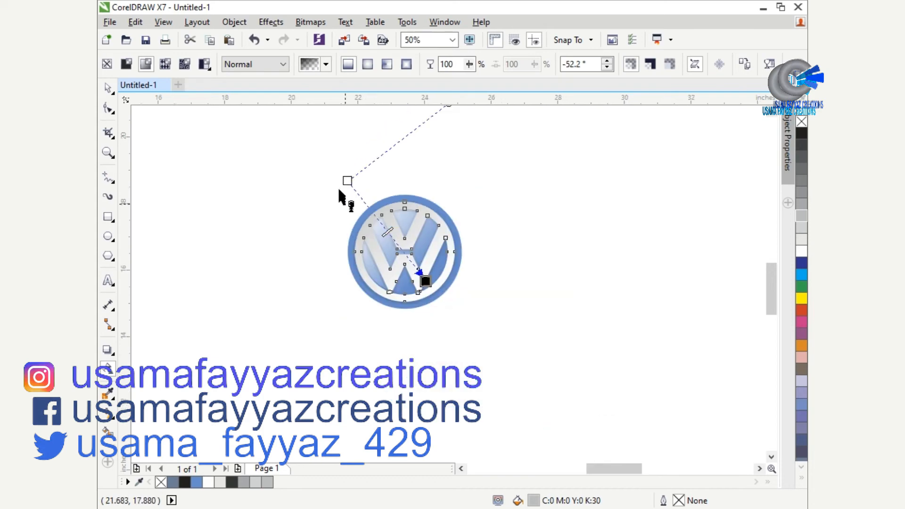
# - Move the start of the VW copy's linear transparency farther out beyond the logo's upper left
pyautogui.click(328, 172)
pyautogui.press('space')
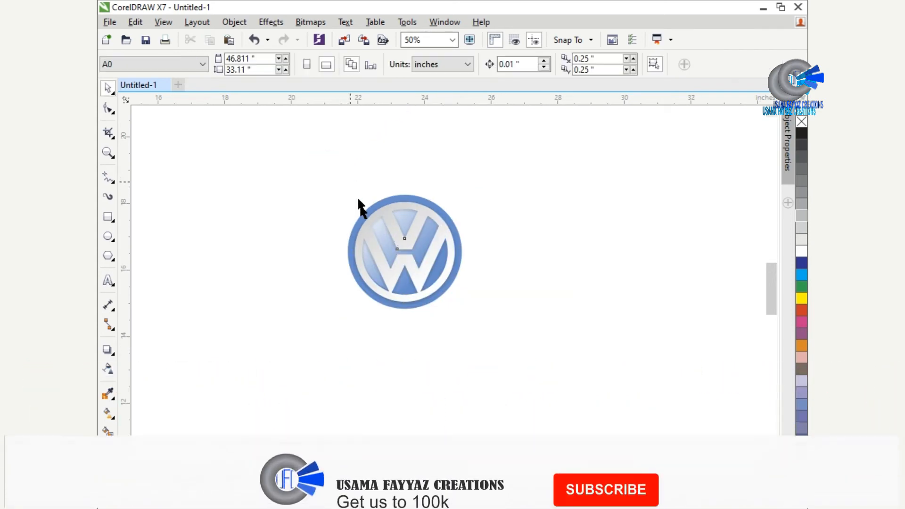
pyautogui.click(386, 215)
pyautogui.press('space')
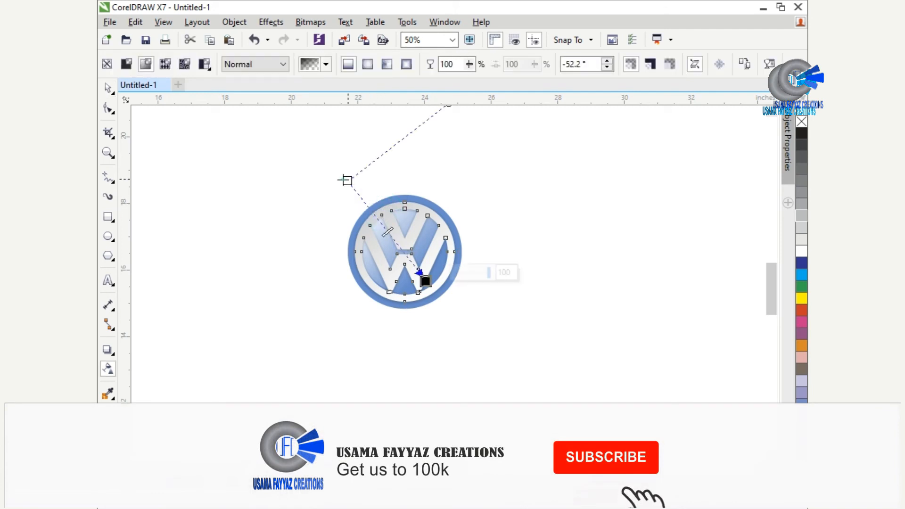
pyautogui.moveTo(347, 180); pyautogui.dragTo(301, 143)
pyautogui.scroll(1, 377, 215)
pyautogui.press('space')
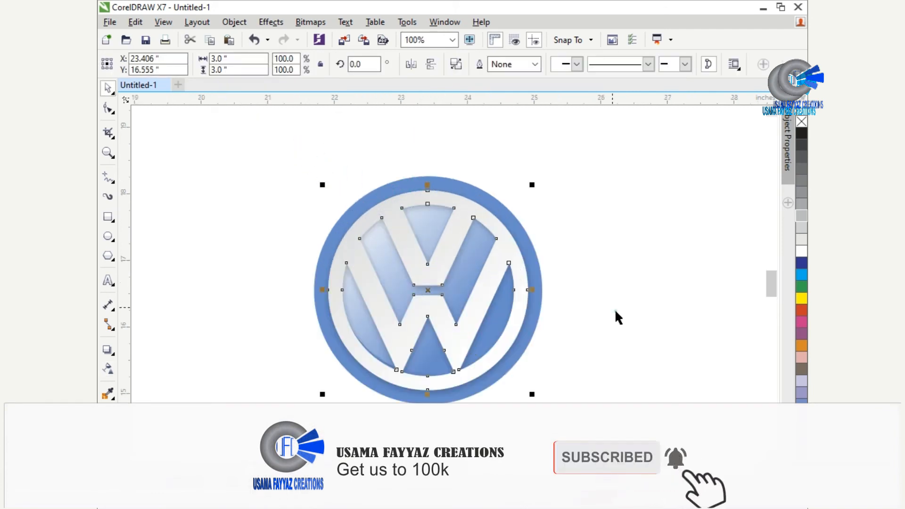
# - Try moving the white VW shape with its drop shadow to the right of the logo, and undo the move
pyautogui.click(615, 311)
pyautogui.click(533, 316)
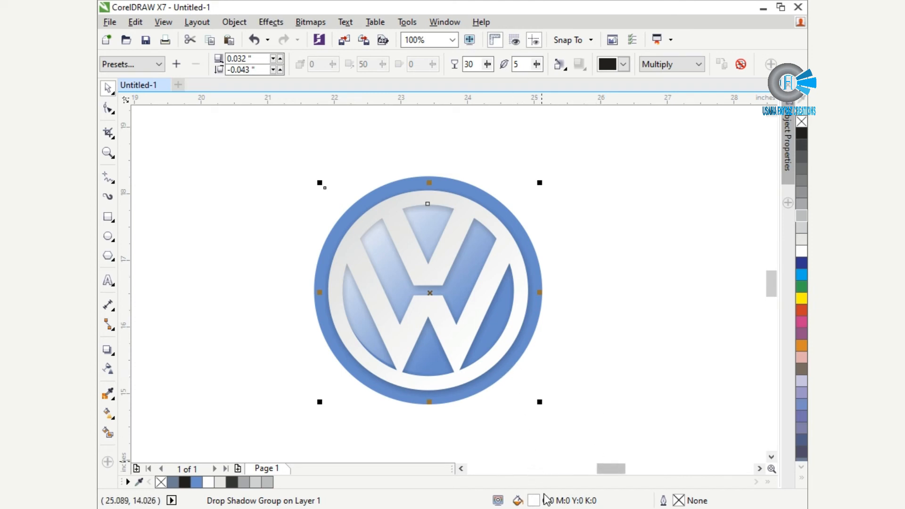
pyautogui.moveTo(522, 358); pyautogui.dragTo(595, 354)
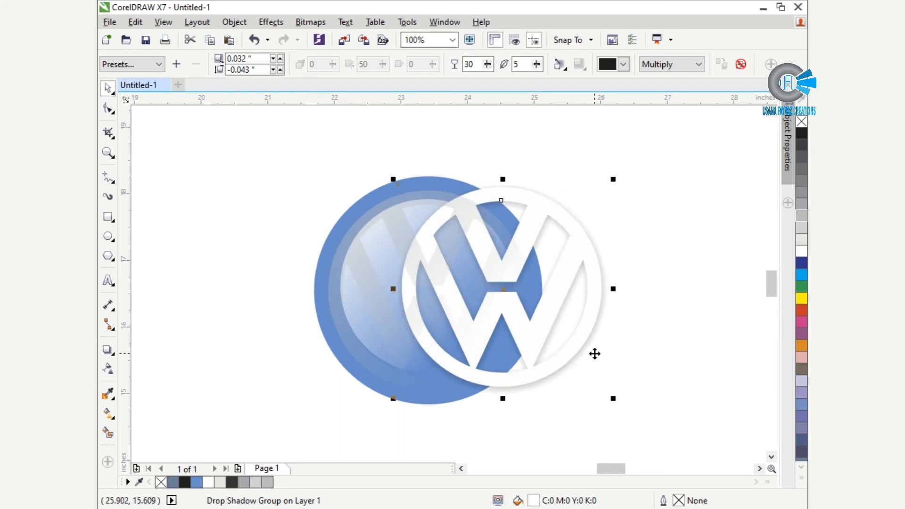
pyautogui.hotkey('ctrl', 'z')
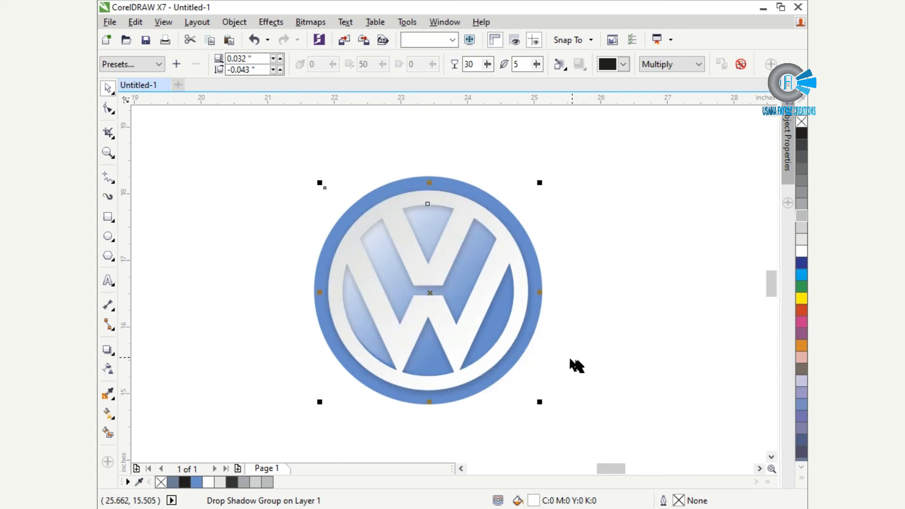
# - Open the fill settings of the blue outer circle and switch the color model to CMYK
pyautogui.click(538, 321)
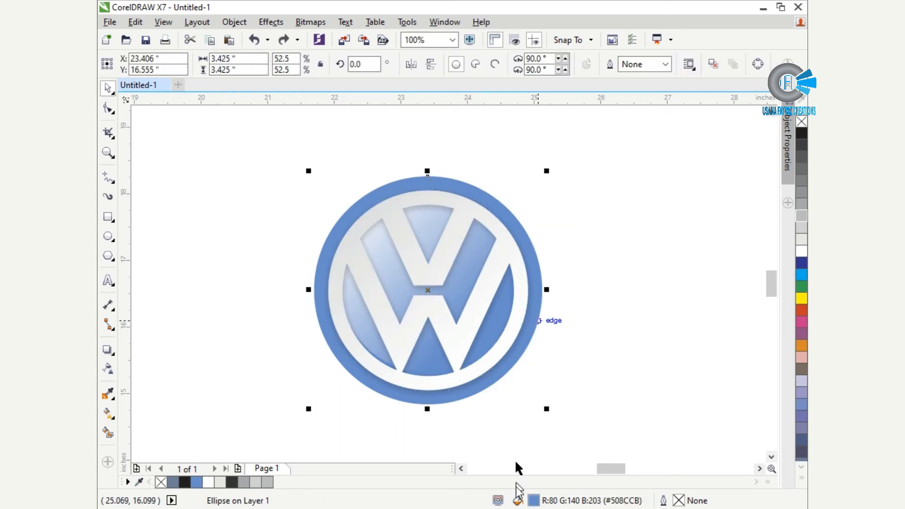
pyautogui.doubleClick(532, 500)
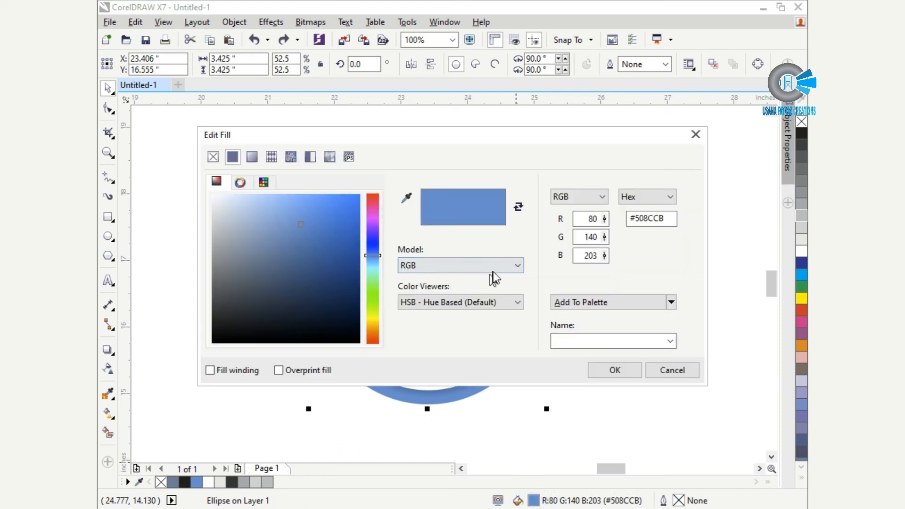
pyautogui.click(468, 265)
pyautogui.click(450, 280)
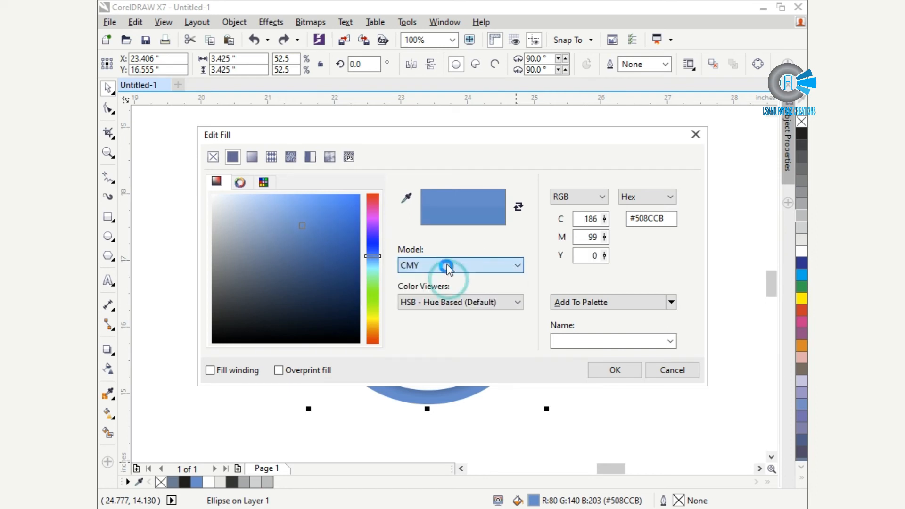
pyautogui.click(447, 265)
pyautogui.click(449, 300)
pyautogui.click(449, 299)
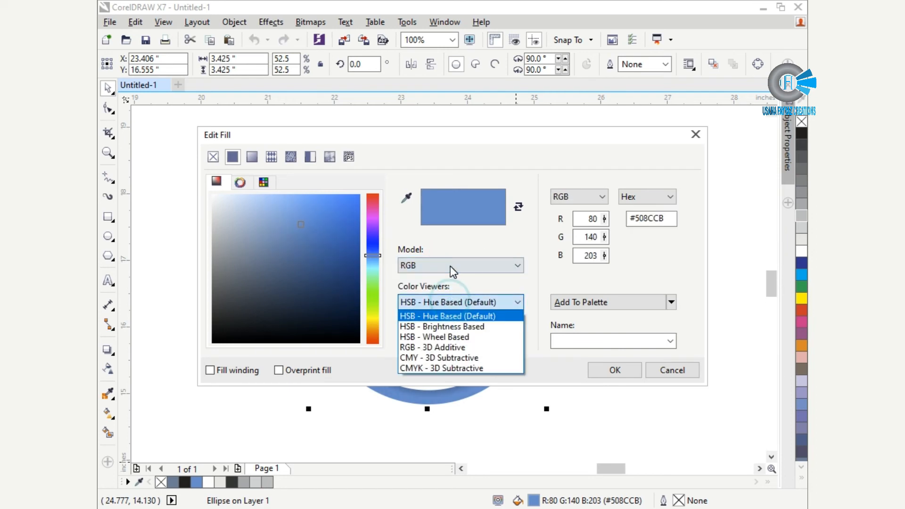
pyautogui.click(450, 266)
pyautogui.click(451, 267)
pyautogui.click(449, 290)
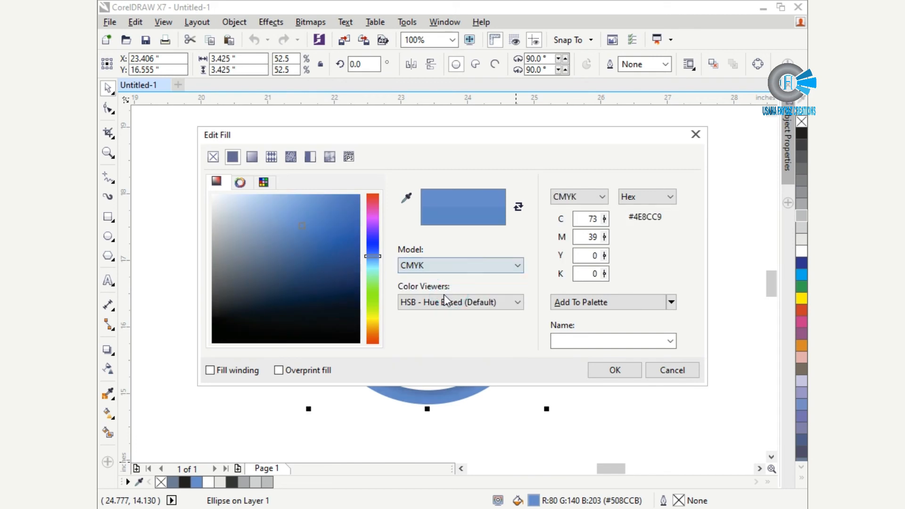
# - Try a darker blue on the outer circle by setting its black value to 50, and undo the fill change
pyautogui.doubleClick(592, 276)
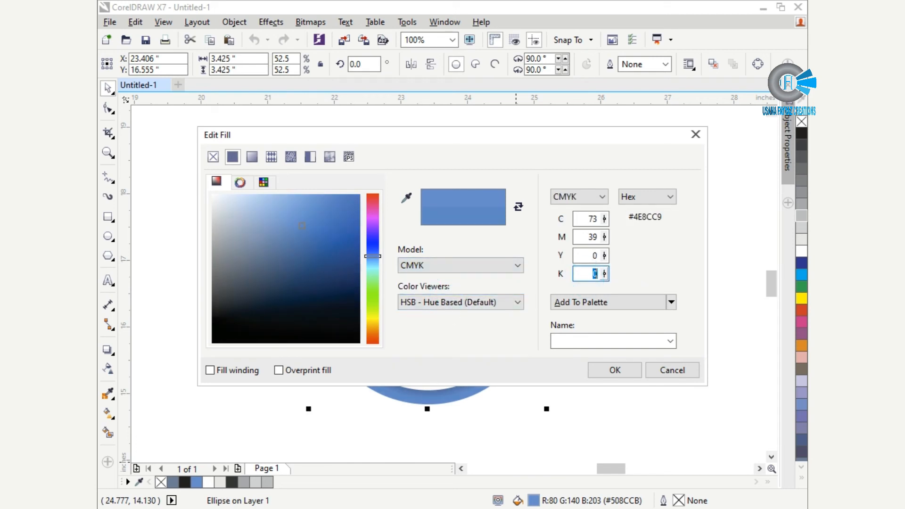
pyautogui.click(608, 376)
pyautogui.scroll(2, 537, 278)
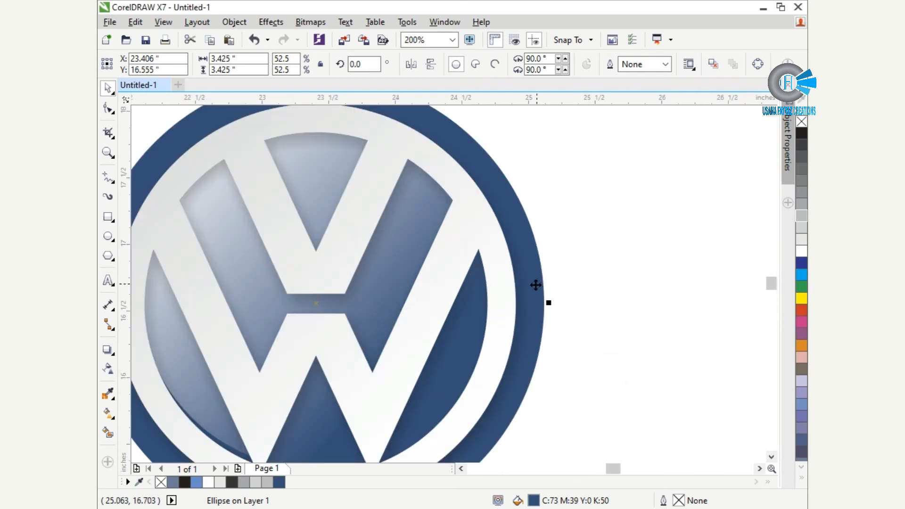
pyautogui.scroll(-2, 495, 279)
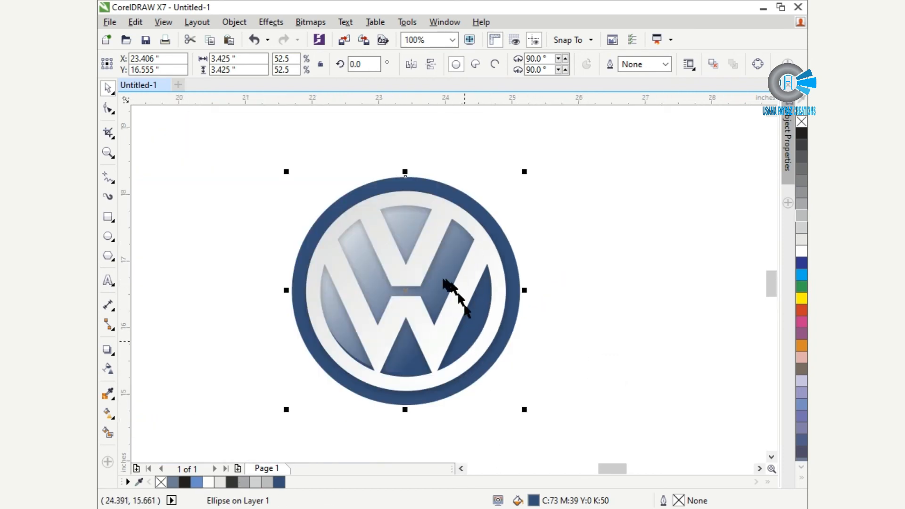
pyautogui.scroll(2, 435, 273)
pyautogui.scroll(-2, 440, 259)
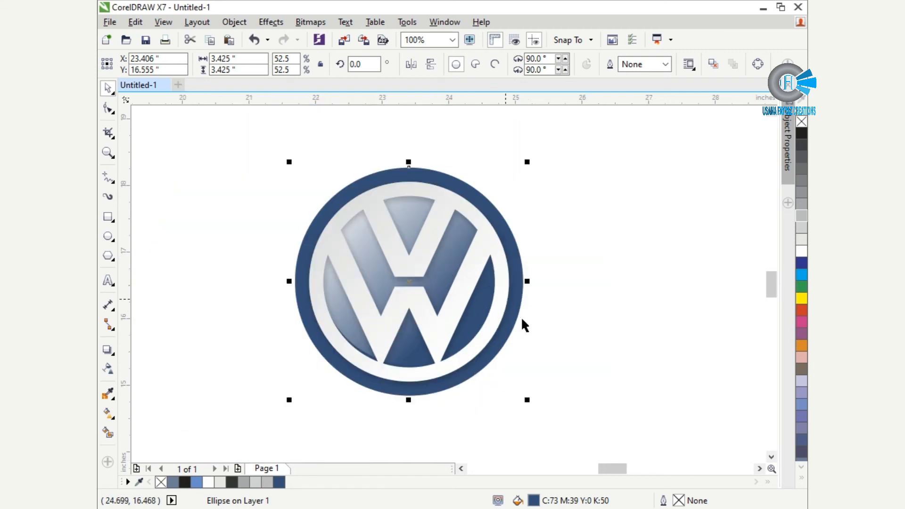
pyautogui.hotkey('ctrl', 'z')
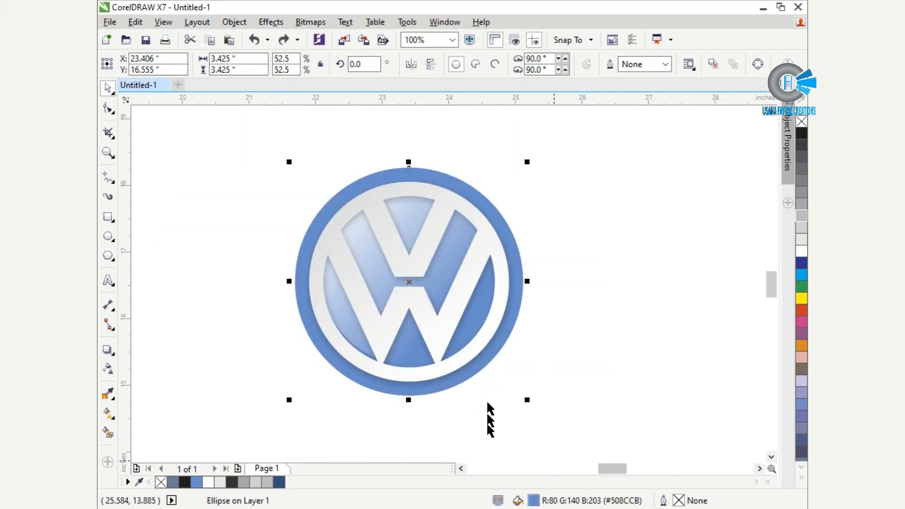
# - Convert the blue outer circle's uniform fill to the CMYK model with values C 73, M 39, Y 0, K 0
pyautogui.doubleClick(527, 502)
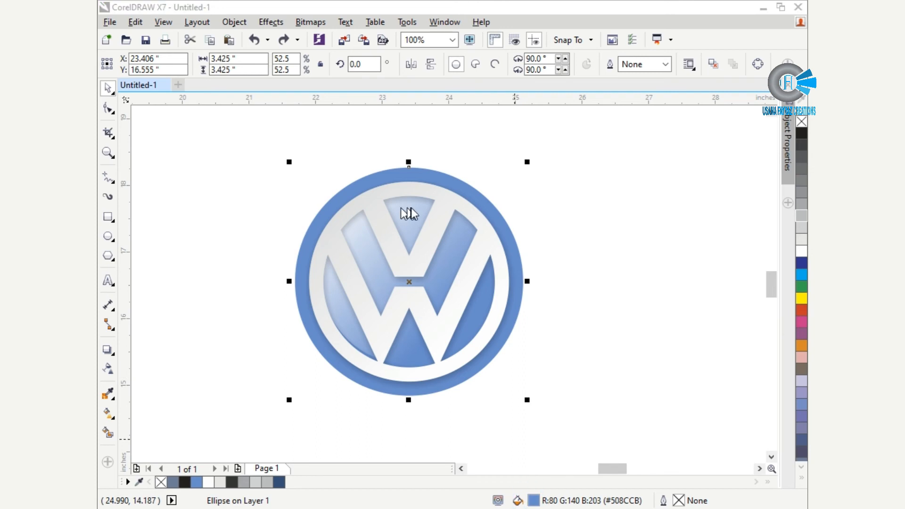
pyautogui.click(514, 266)
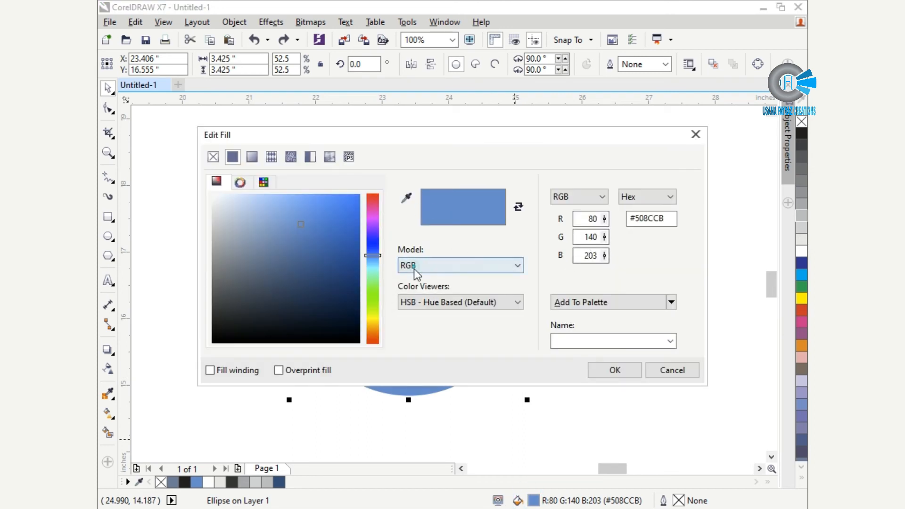
pyautogui.click(424, 285)
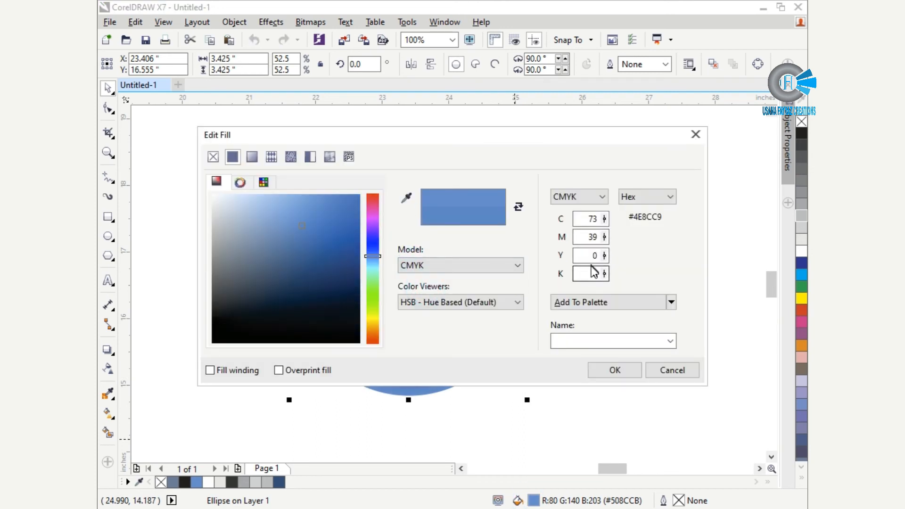
pyautogui.moveTo(591, 273); pyautogui.dragTo(619, 279)
pyautogui.press('Return')
pyautogui.scroll(2, 388, 203)
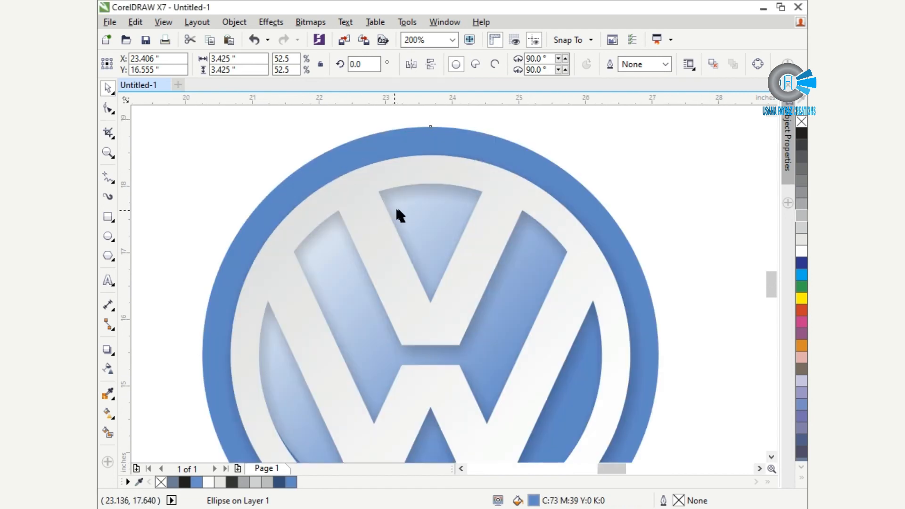
pyautogui.scroll(-2, 400, 216)
pyautogui.click(568, 248)
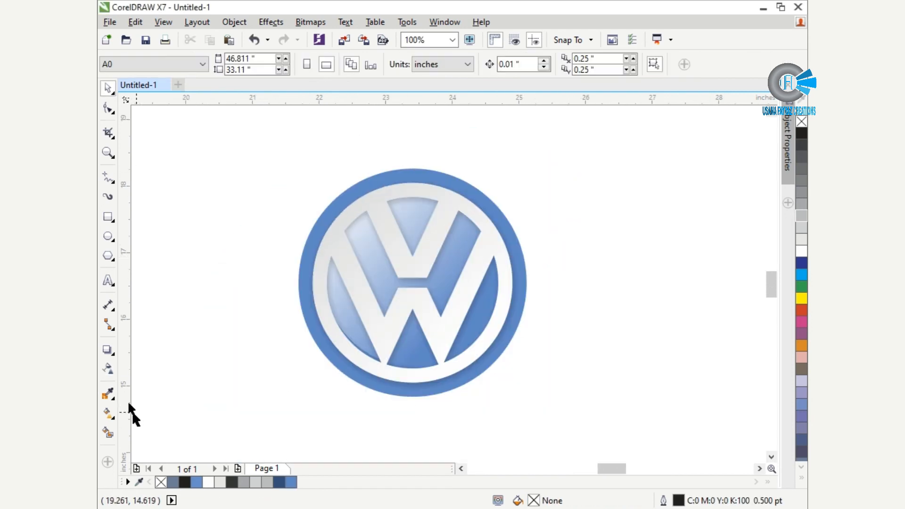
# - Draw a flat ellipse about 5.26 by 0.43 inches under the logo, and delete the thin stray ellipse beside it
pyautogui.click(108, 236)
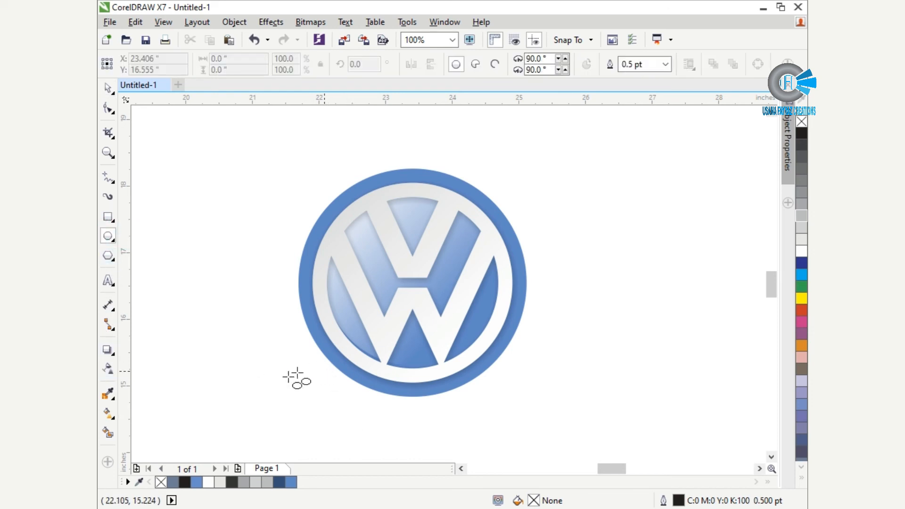
pyautogui.moveTo(293, 387); pyautogui.dragTo(644, 416)
pyautogui.moveTo(550, 416); pyautogui.dragTo(539, 416)
pyautogui.press('space')
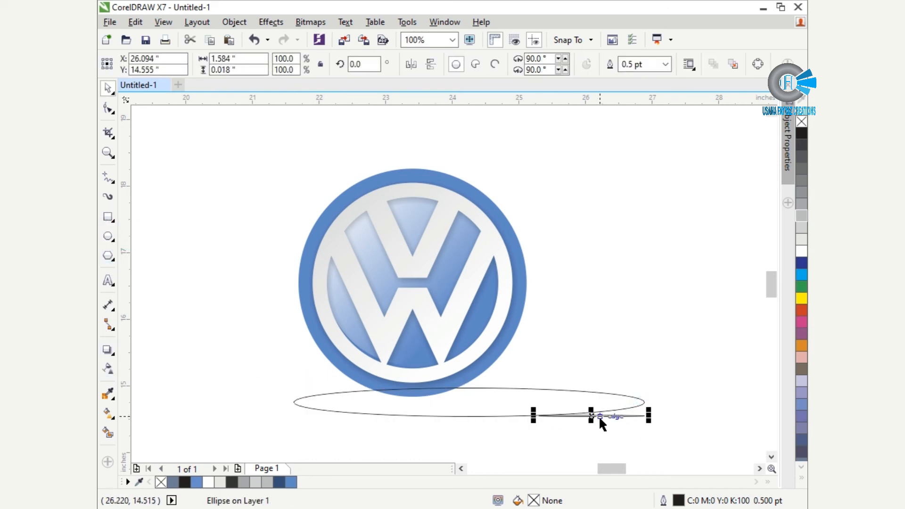
pyautogui.press('Delete')
pyautogui.click(567, 401)
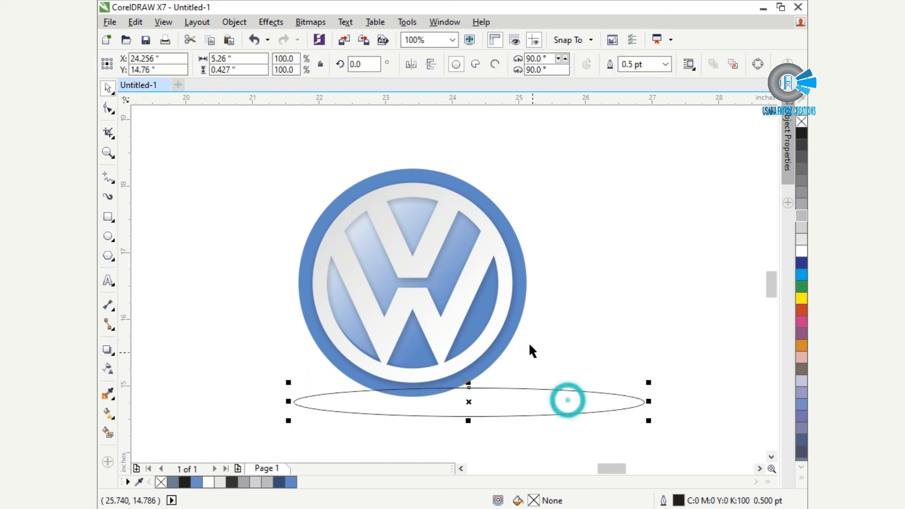
# - Set the flat ellipse's width to 3 inches and center it on the page
pyautogui.doubleClick(240, 59)
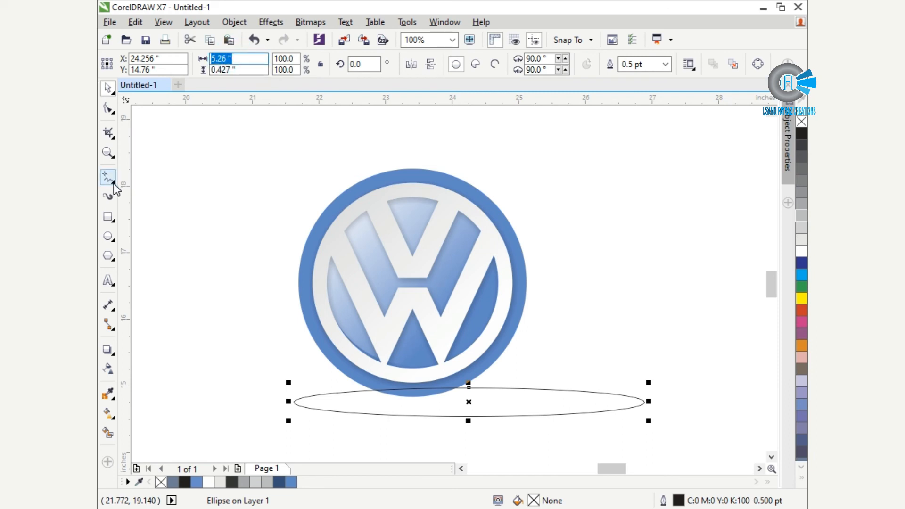
pyautogui.write('3')
pyautogui.press('Return')
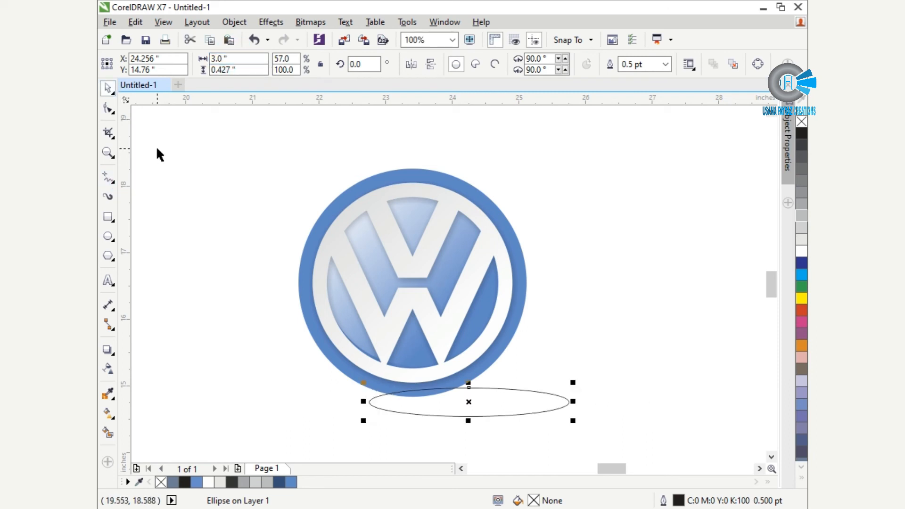
pyautogui.press('p')
pyautogui.press('F7')
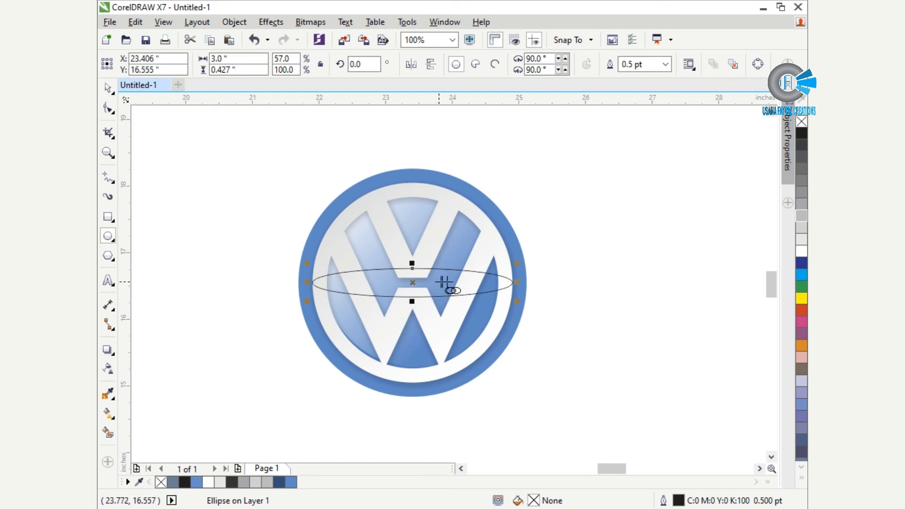
pyautogui.press('space')
# - Move the ellipse straight down beneath the logo and flatten it symmetrically to about 0.16 inches high
pyautogui.moveTo(488, 283); pyautogui.dragTo(494, 402)
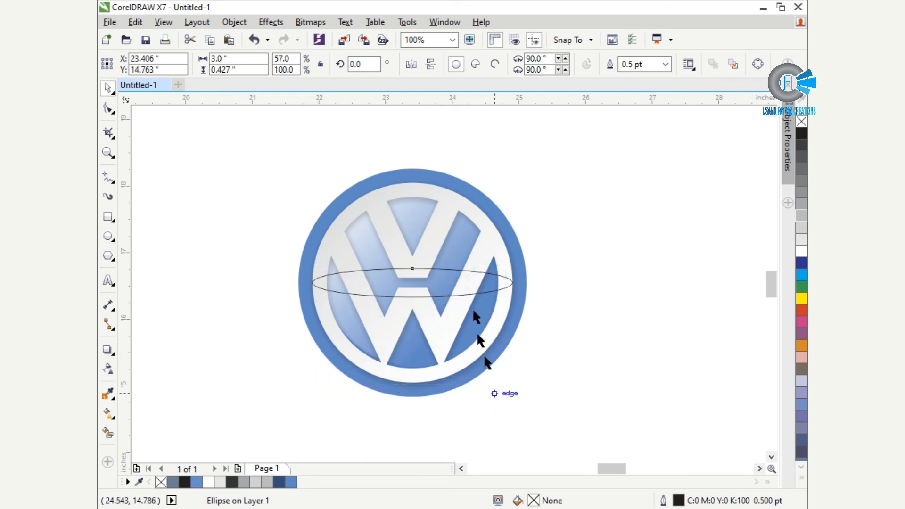
pyautogui.scroll(1, 396, 412)
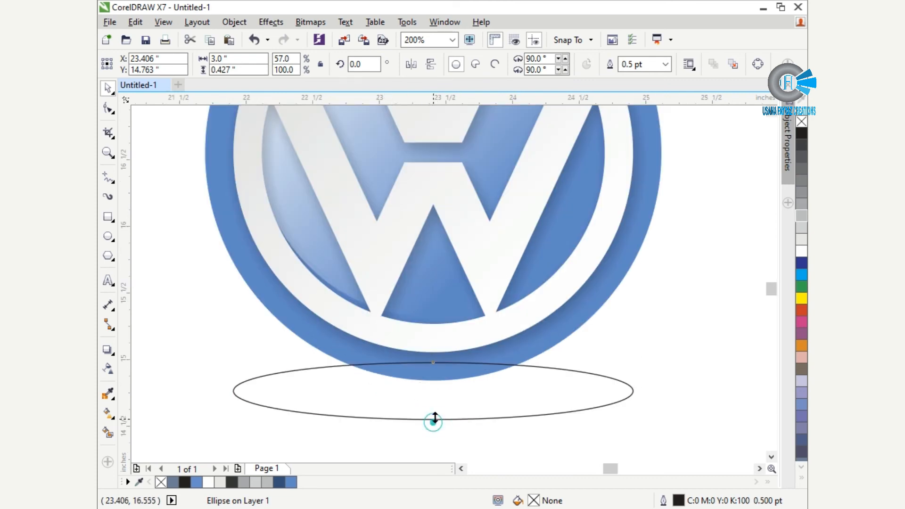
pyautogui.moveTo(433, 419); pyautogui.dragTo(433, 403)
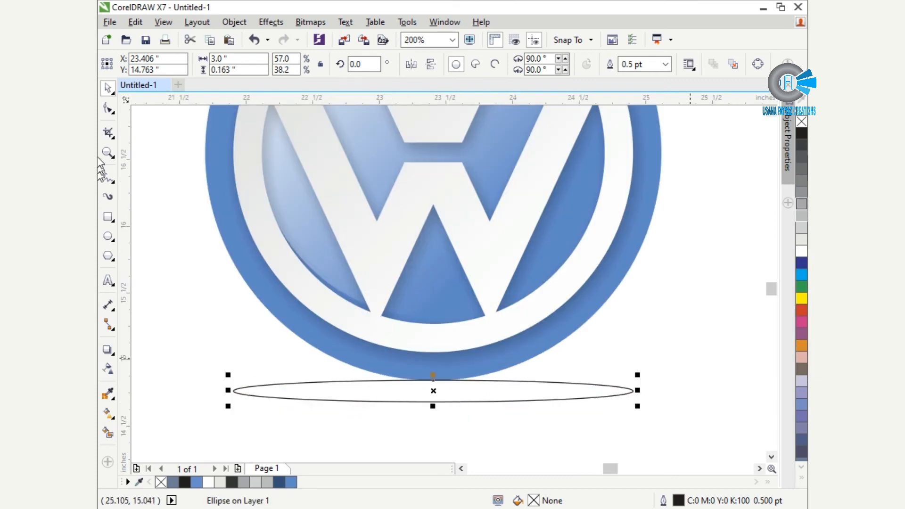
# - Fill the flat ellipse with black, remove its outline and convert it to a bitmap
pyautogui.click(801, 133)
pyautogui.rightClick(802, 122)
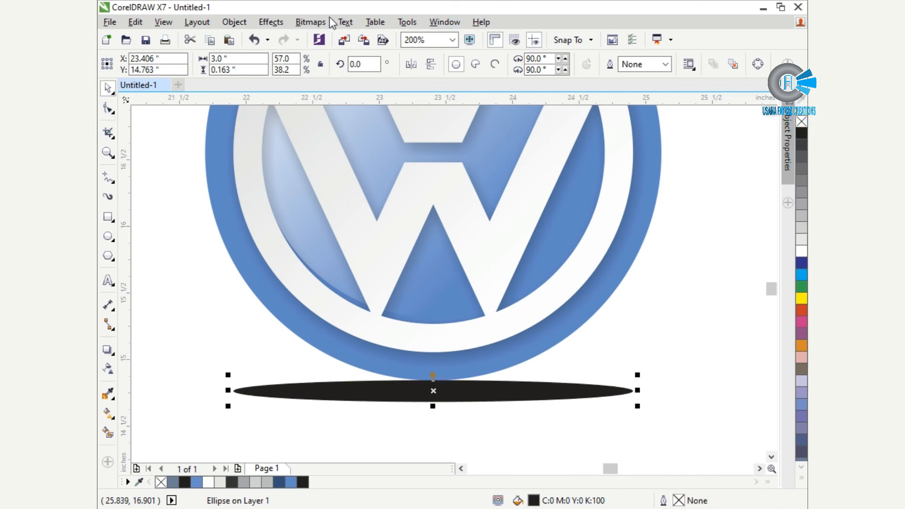
pyautogui.click(326, 24)
pyautogui.click(329, 38)
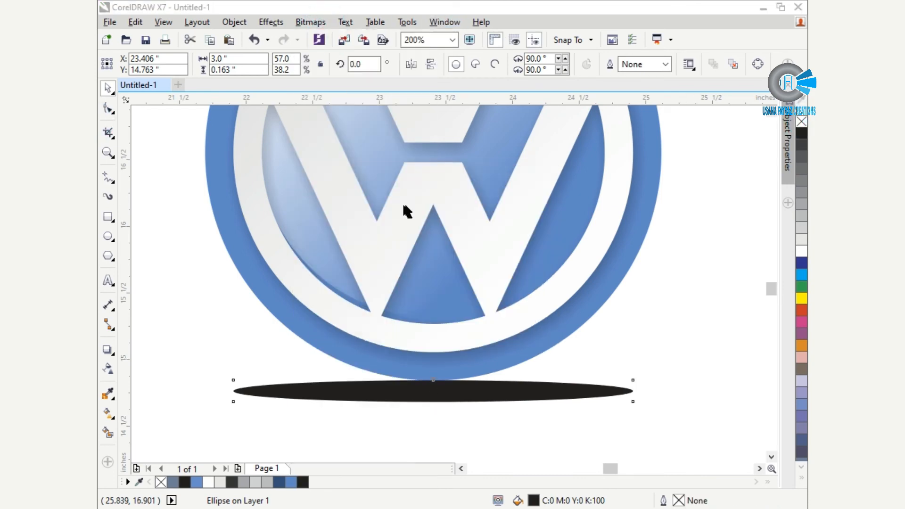
# - Apply a Gaussian Blur with a 48-pixel radius to the black ellipse bitmap as a ground shadow, and deselect it
pyautogui.click(310, 23)
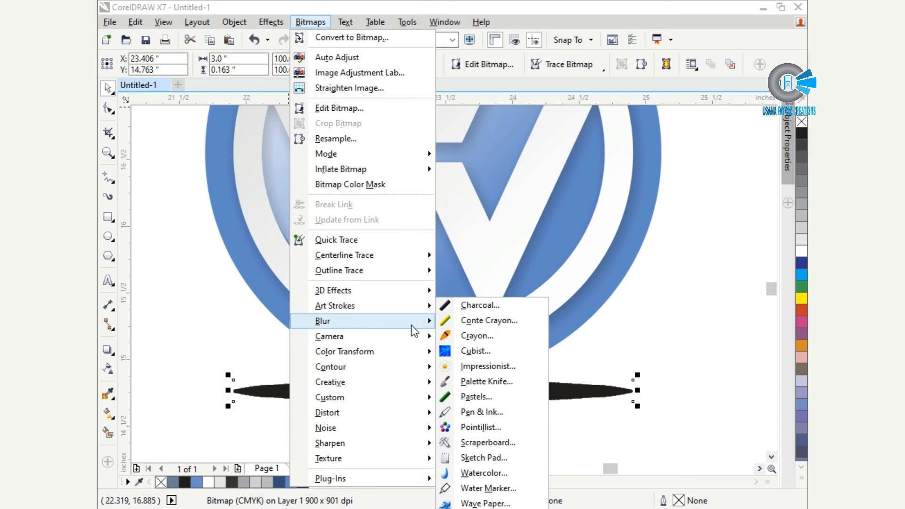
pyautogui.moveTo(412, 325)
pyautogui.click(467, 346)
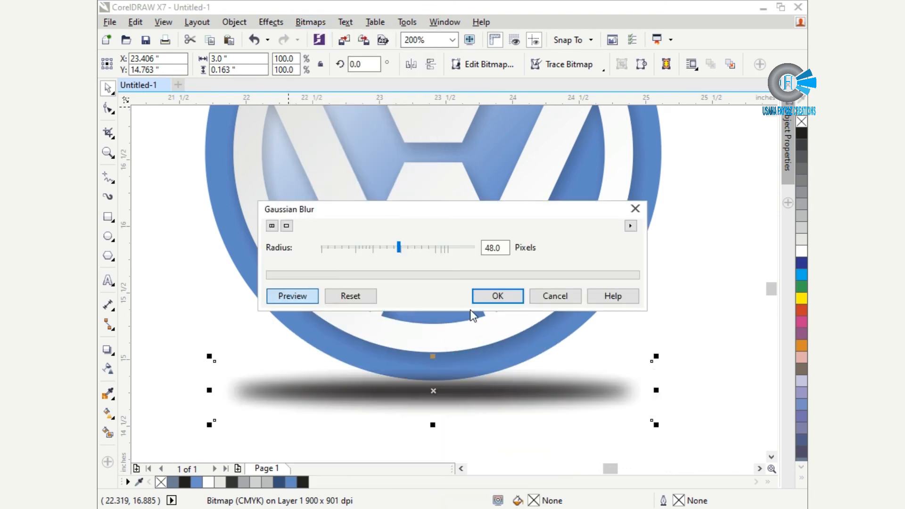
pyautogui.click(489, 306)
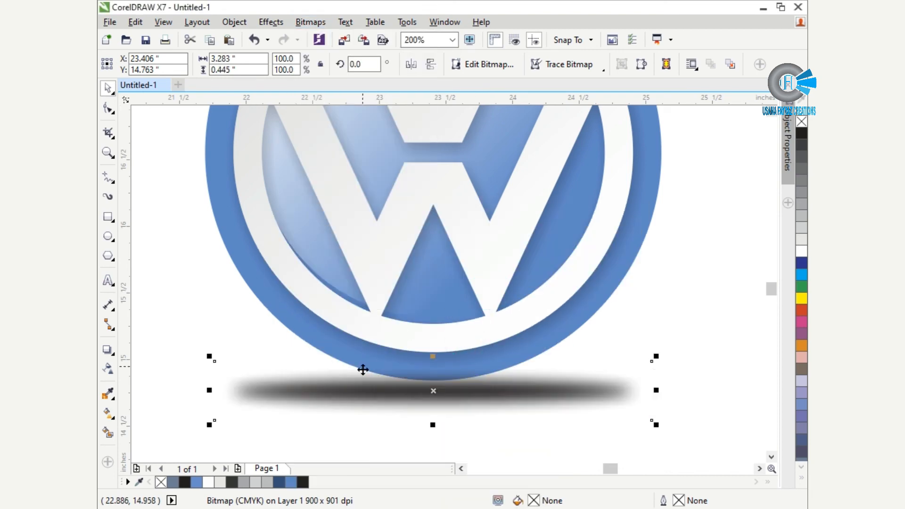
pyautogui.scroll(-1, 364, 370)
pyautogui.click(615, 351)
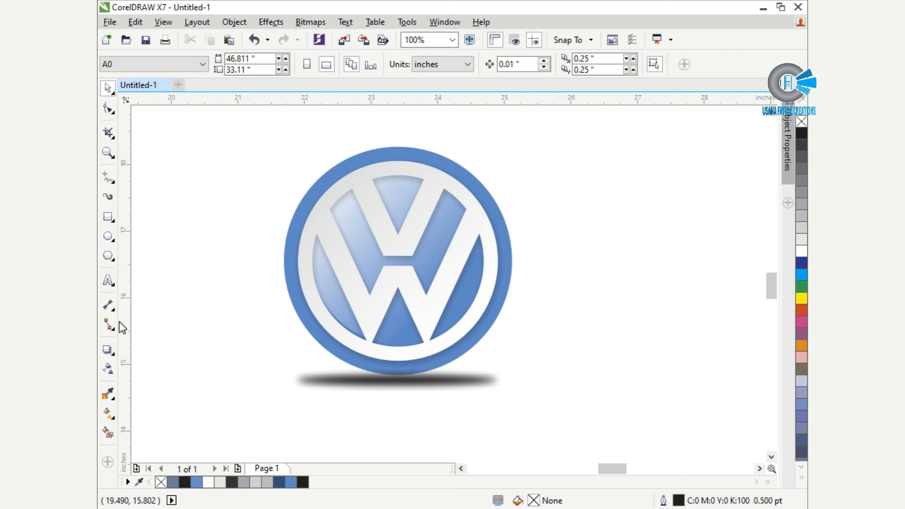
# - Add artistic text starting at the logo's lower left reading "LOGO EADDY . O DOWNLOAD IT IN VECTOR . LINK IS IN DESCRIPTION", followed by a line break
pyautogui.click(109, 282)
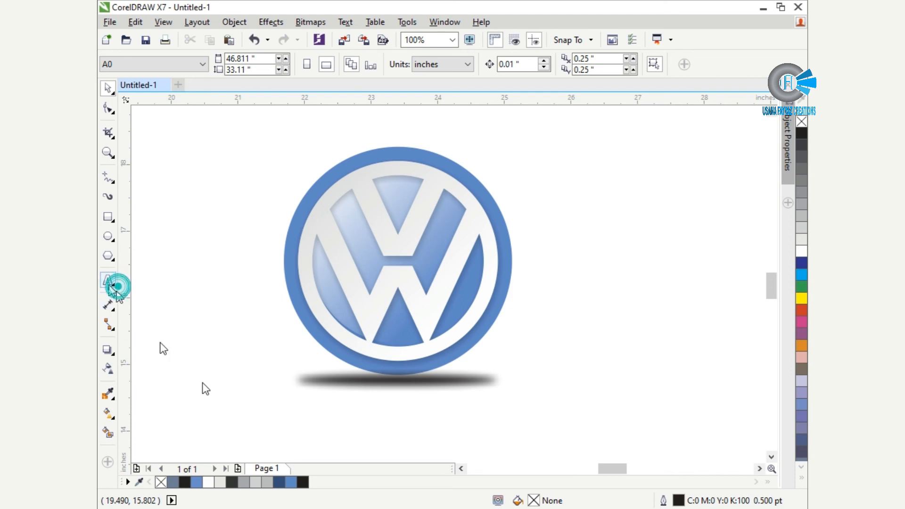
pyautogui.click(146, 397)
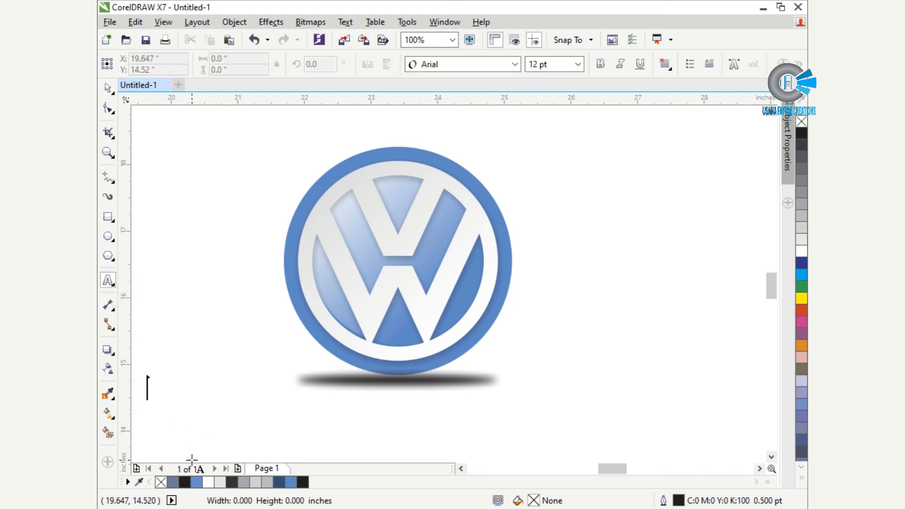
pyautogui.write('LOGO')
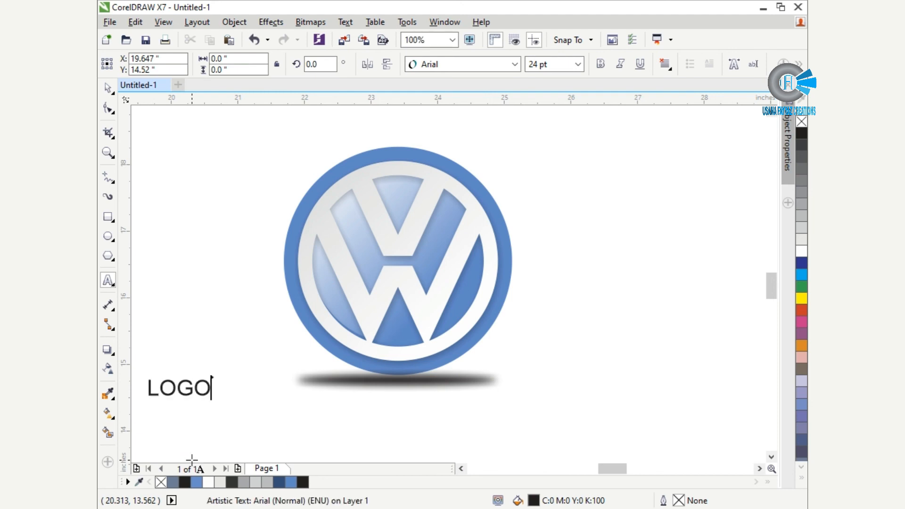
pyautogui.write(' EADDY ')
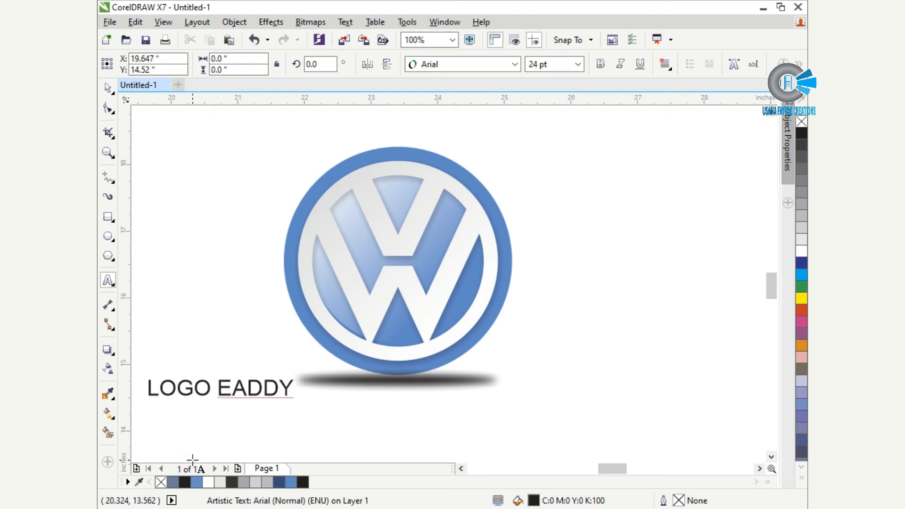
pyautogui.write('. O DO')
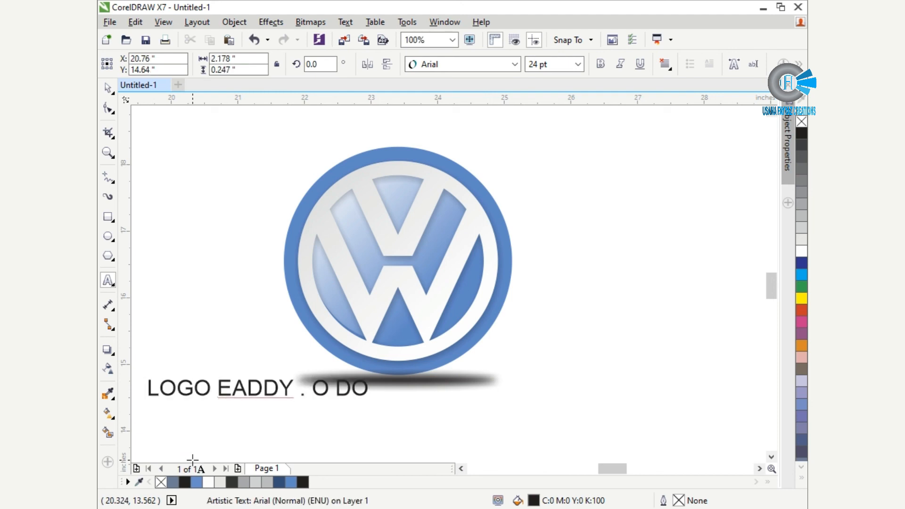
pyautogui.write('WNLOAD IT I')
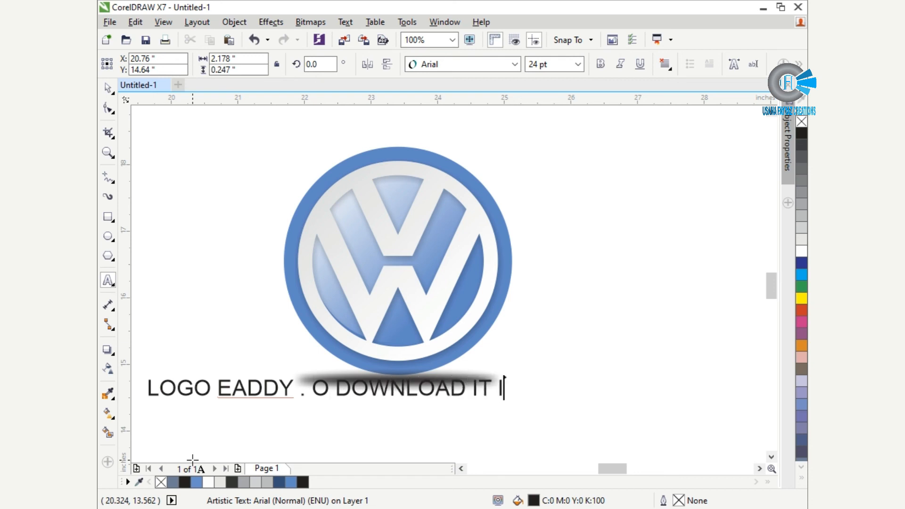
pyautogui.write('N VECTOR ')
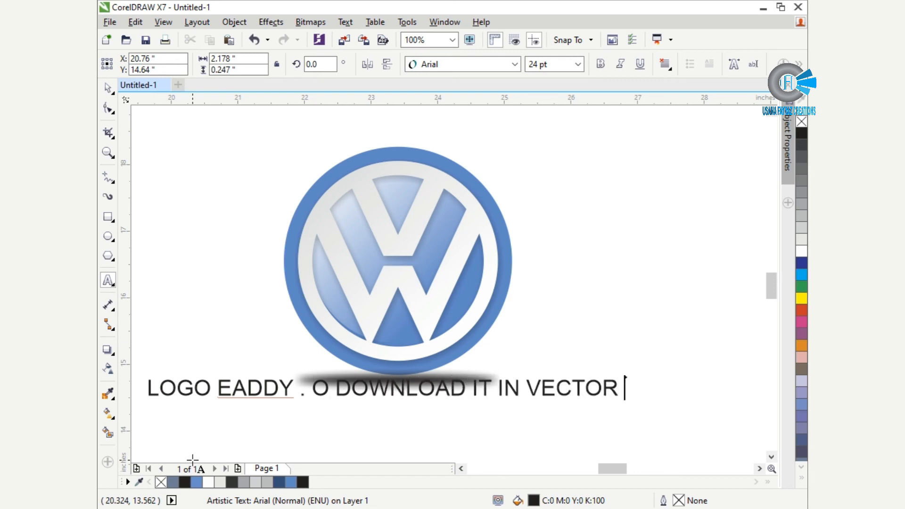
pyautogui.write('. LINK')
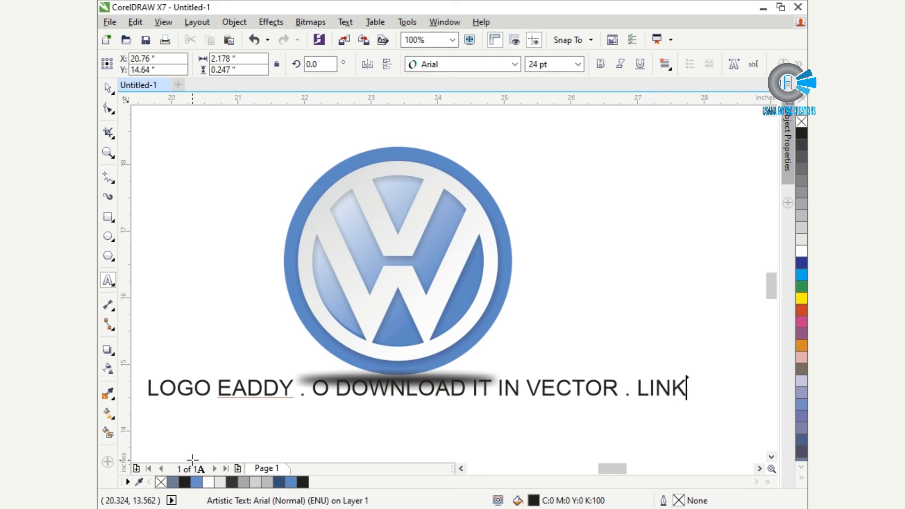
pyautogui.write(' IS IN DES')
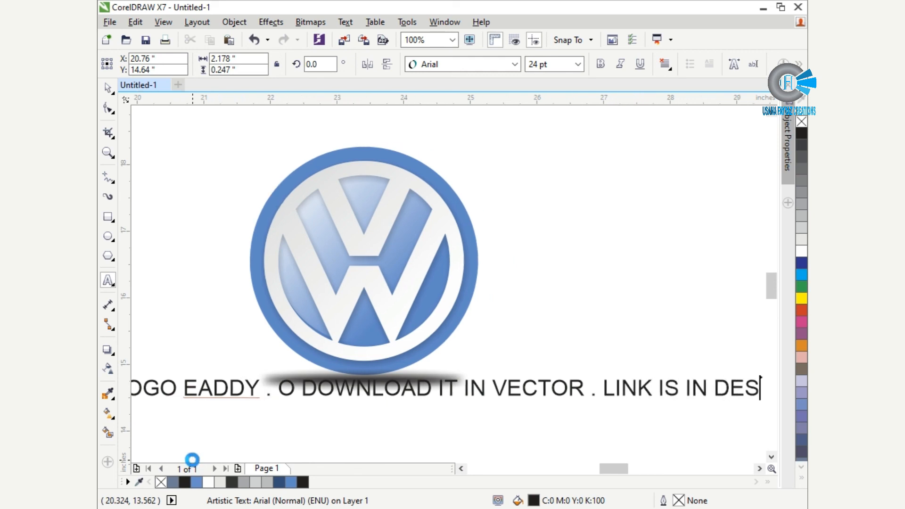
pyautogui.write('CRIPTION')
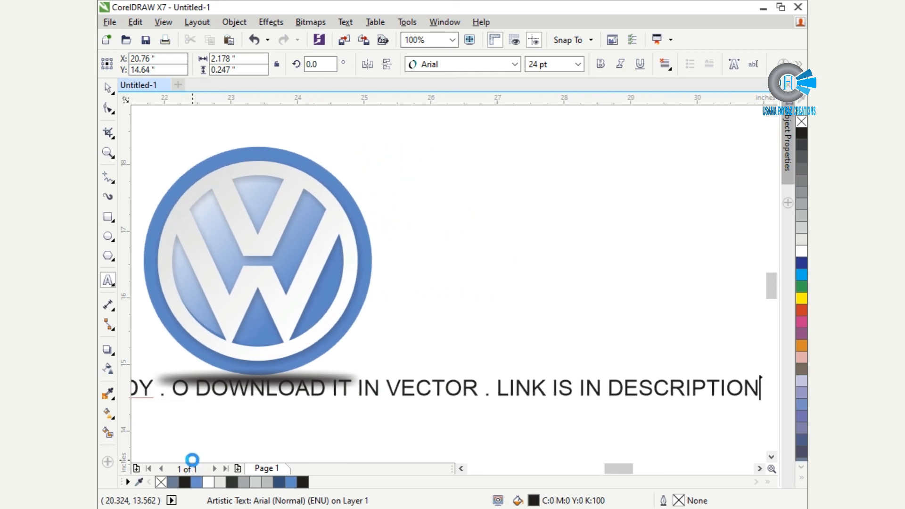
pyautogui.press('Return')
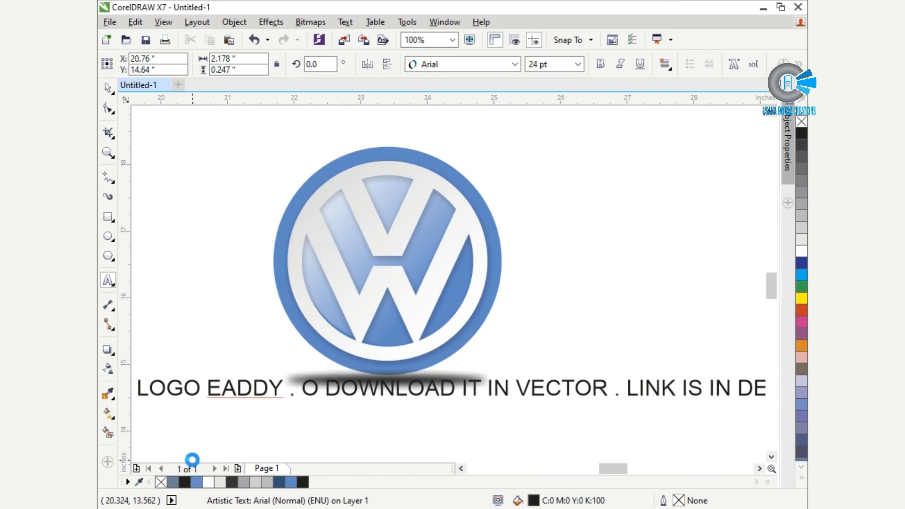
# - Write "LIKE THE VIDEO AND SUBSCRIBE THE CHANNEL." as the second text line and add a line break
pyautogui.write('LIKE THE ')
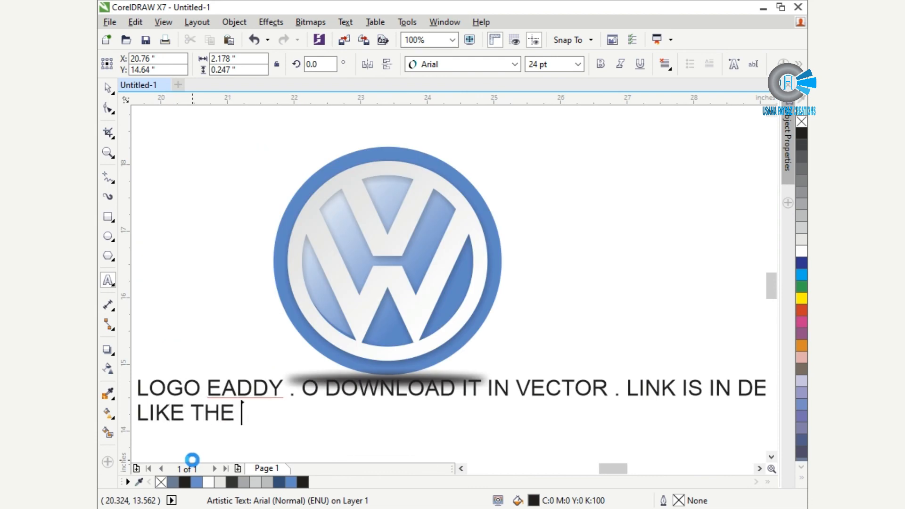
pyautogui.write('VIDEO AND ')
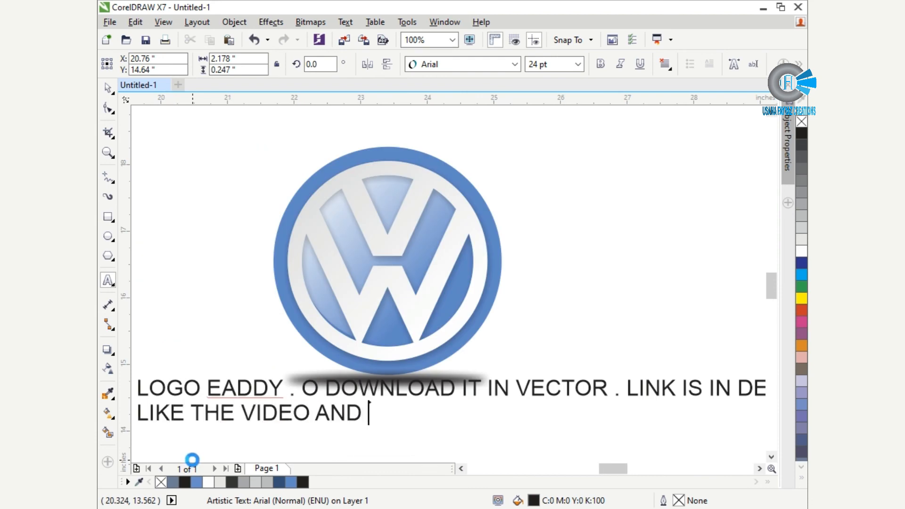
pyautogui.write('SUBSCRIBE')
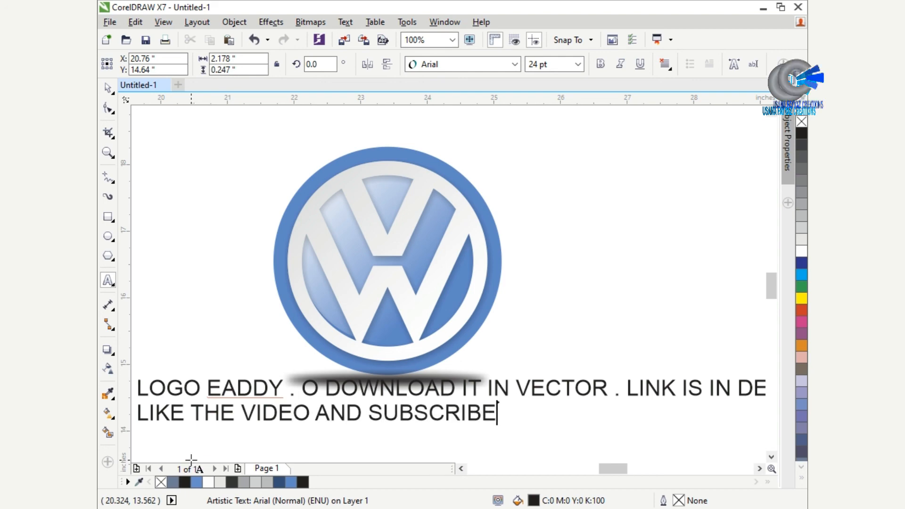
pyautogui.write(' THE CHANNEL')
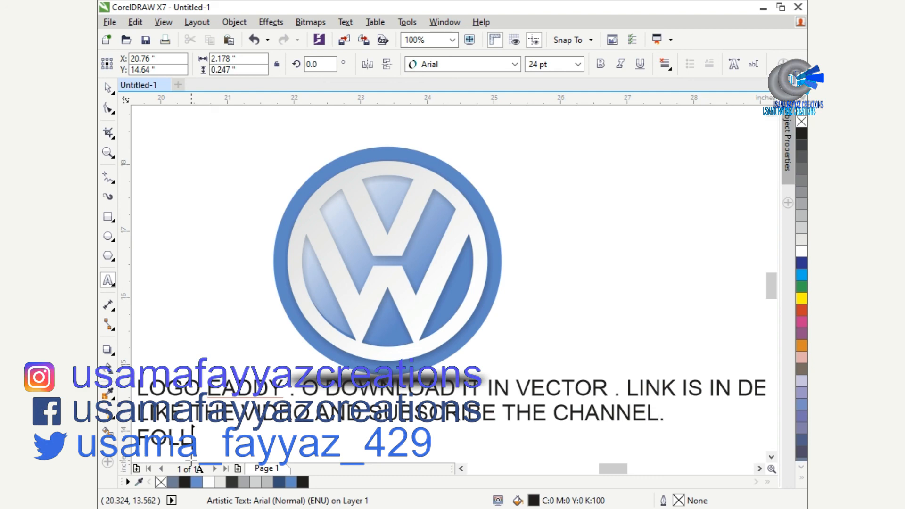
pyautogui.write('.')
pyautogui.press('Return')
# - Write "FOLLOW GIVEN LINKS IN DESCRIPTION." as the third text line and add a line break
pyautogui.write('FOLLOW GIVEN')
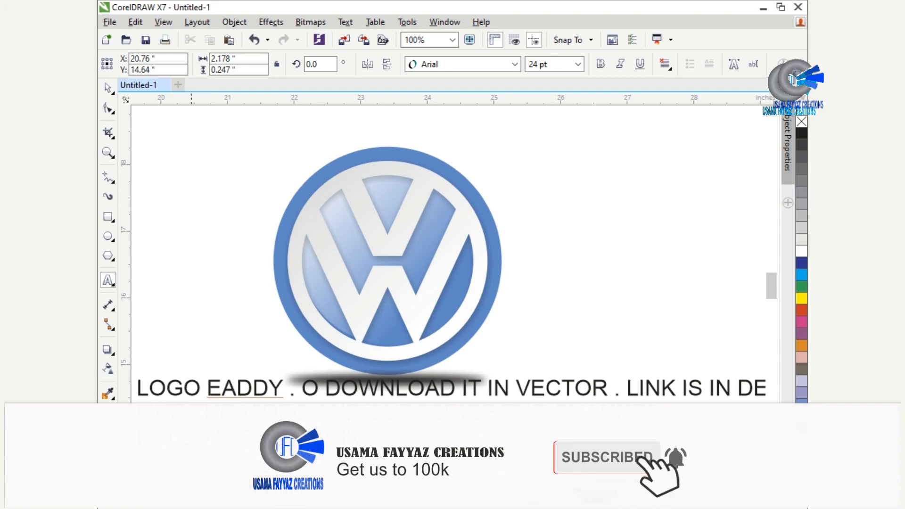
pyautogui.write(' LINKS IN DESCRIPTIP')
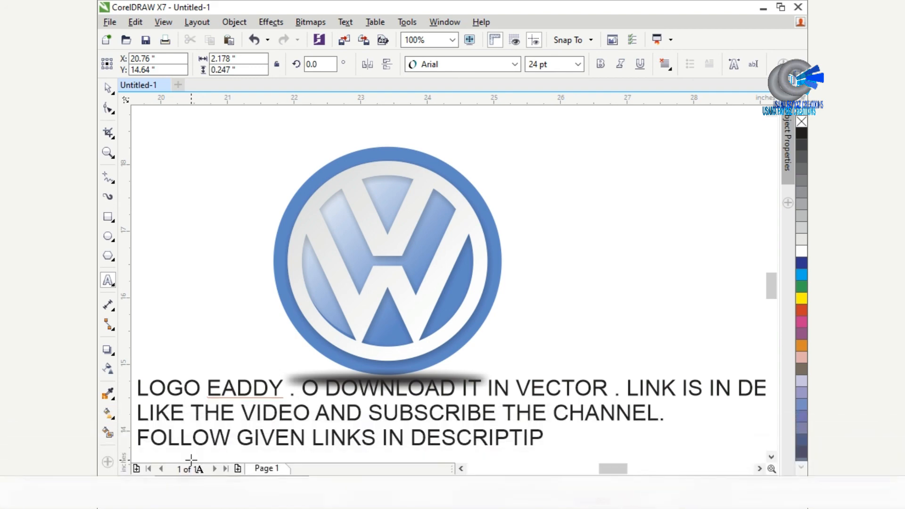
pyautogui.press('BackSpace')
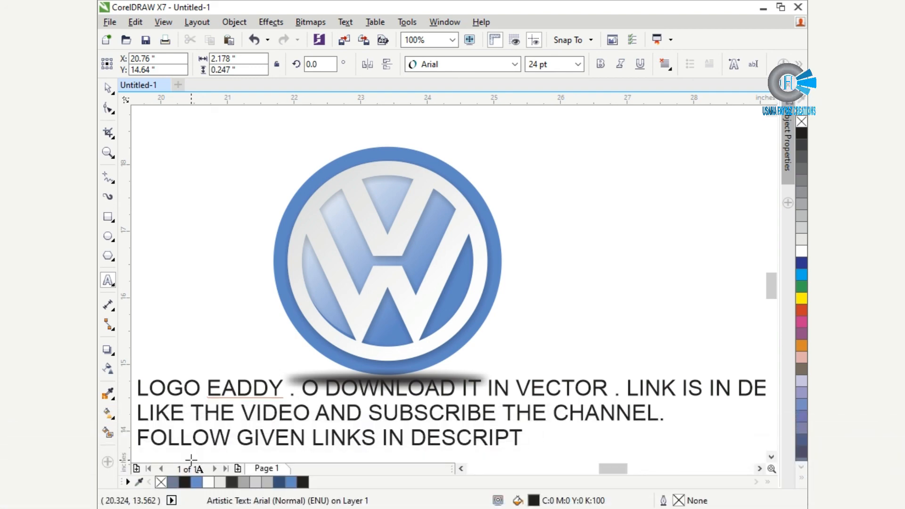
pyautogui.write('ON.')
pyautogui.press('Return')
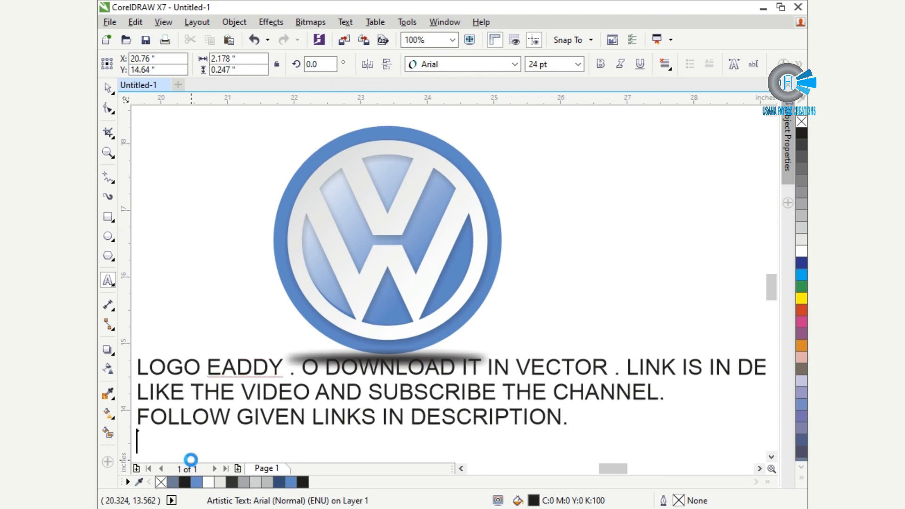